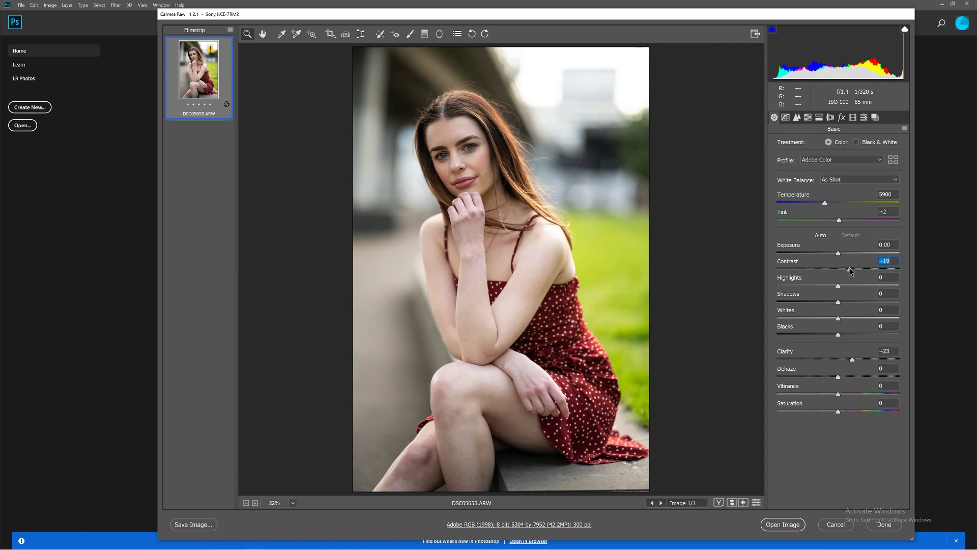
- Warm the photo by setting the white balance Temperature to 6350
{"action": "left_click", "coordinate": [825, 203]}
{"action": "left_click_drag", "start_coordinate": [828, 204], "coordinate": [831, 205]}
{"action": "left_click_drag", "start_coordinate": [827, 203], "coordinate": [830, 204]}
- Set the tonal adjustments to Highlights -56, Shadows +23, Whites -6 and Blacks -20
{"action": "left_click_drag", "start_coordinate": [818, 286], "coordinate": [738, 284]}
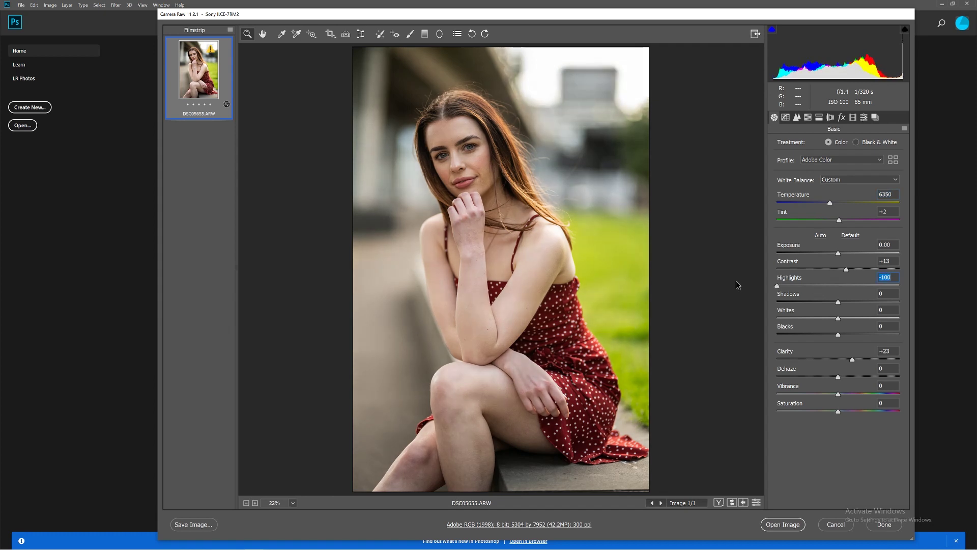
{"action": "left_click", "coordinate": [804, 286]}
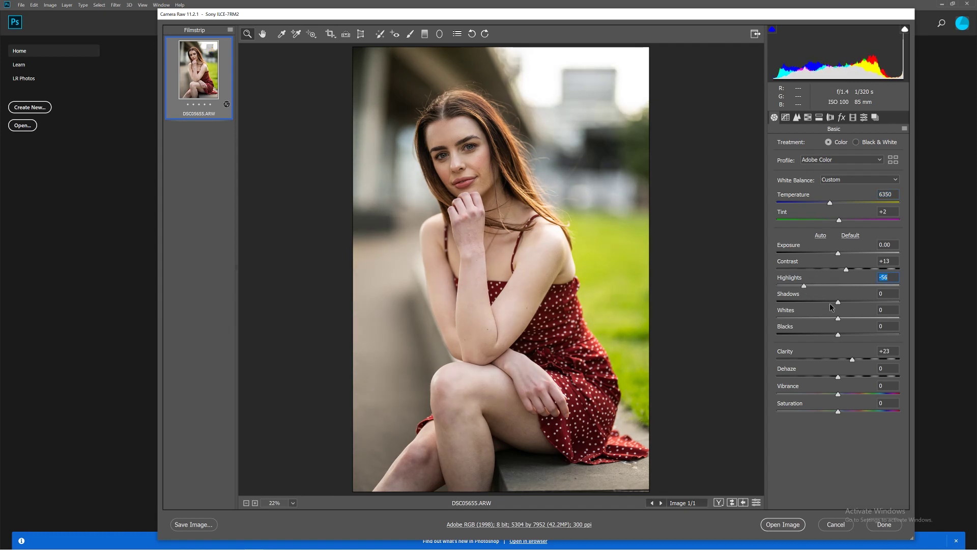
{"action": "left_click_drag", "start_coordinate": [858, 302], "coordinate": [851, 301]}
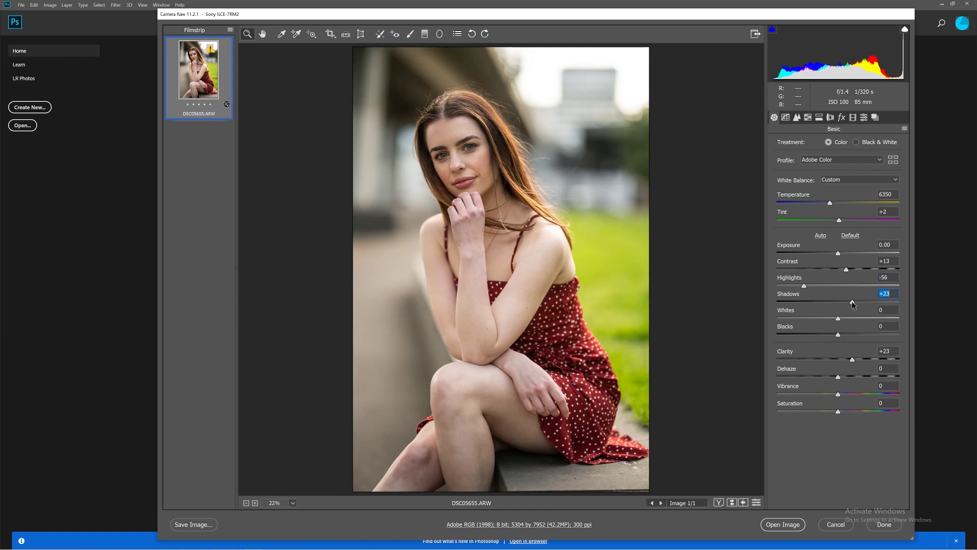
{"action": "mouse_move", "coordinate": [833, 336]}
{"action": "left_mouse_down"}
{"action": "mouse_move", "coordinate": [817, 335]}
{"action": "mouse_move", "coordinate": [828, 336]}
{"action": "mouse_move", "coordinate": [835, 319]}
{"action": "left_mouse_up"}
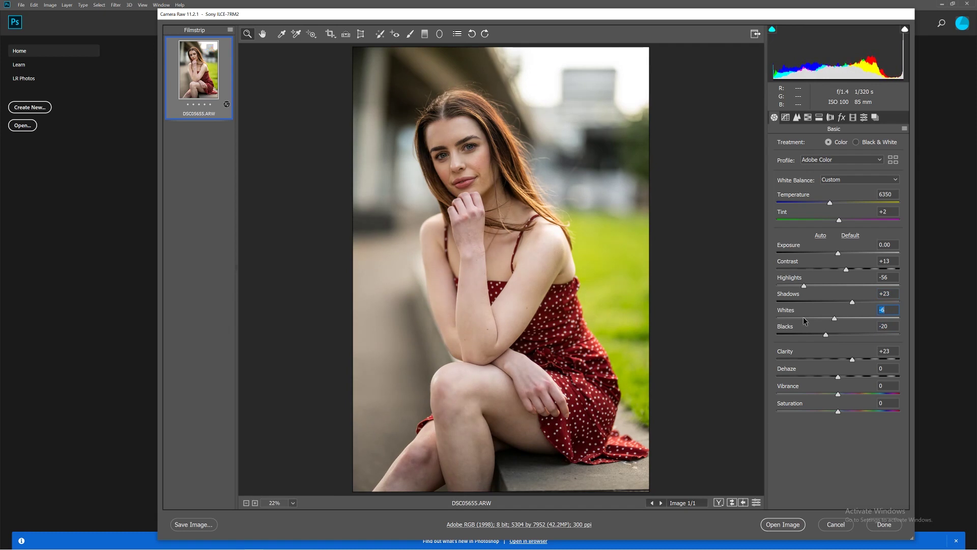
- Set up an Adjustment Brush for the eyes with Sharpness +30 and Temperature, Tint, Shadows and Clarity reset to 0
{"action": "left_click", "coordinate": [410, 34]}
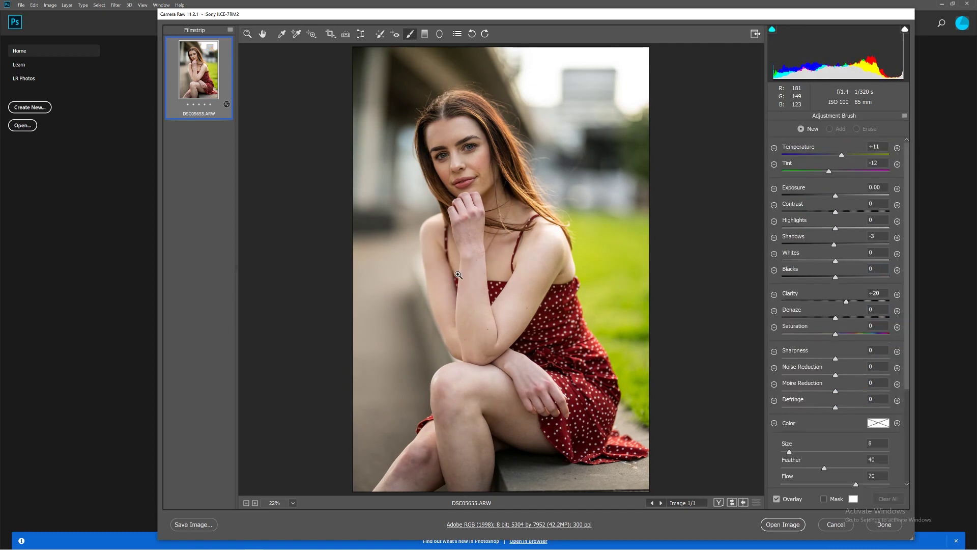
{"action": "left_click", "coordinate": [454, 214], "text": "ctrl"}
{"action": "left_click", "coordinate": [452, 210], "text": "ctrl"}
{"action": "left_click", "coordinate": [448, 213], "text": "ctrl"}
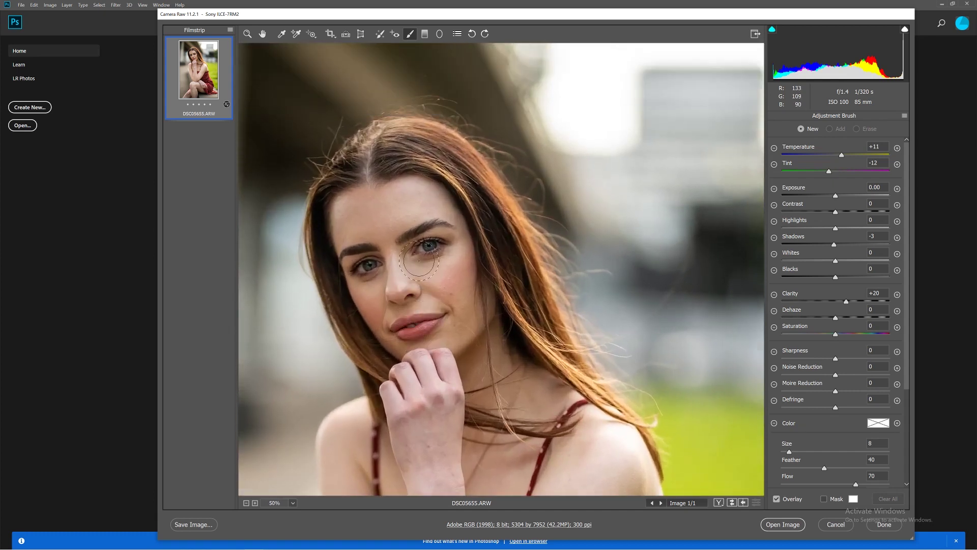
{"action": "scroll", "coordinate": [418, 260], "scroll_direction": "up", "scroll_amount": 4}
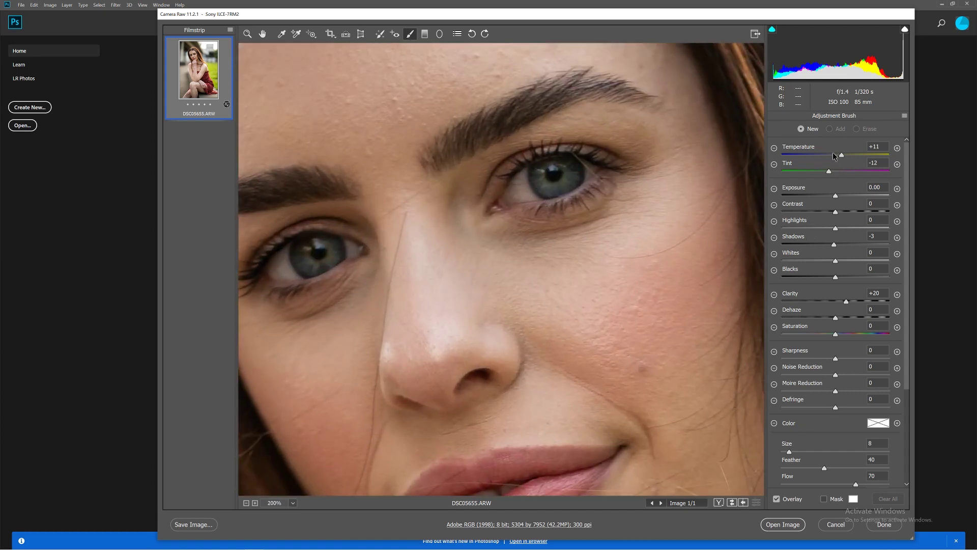
{"action": "double_click", "coordinate": [840, 301]}
{"action": "double_click", "coordinate": [839, 245]}
{"action": "left_click_drag", "start_coordinate": [852, 360], "coordinate": [851, 361]}
- Reduce the brush to size 4 and paint the sharpening over both eyes
{"action": "key", "text": "bracketleft"}
{"action": "key", "text": "bracketleft"}
{"action": "left_click_drag", "start_coordinate": [542, 208], "coordinate": [611, 177]}
{"action": "key", "text": "bracketleft"}
{"action": "key", "text": "bracketleft"}
{"action": "left_click_drag", "start_coordinate": [503, 174], "coordinate": [515, 165]}
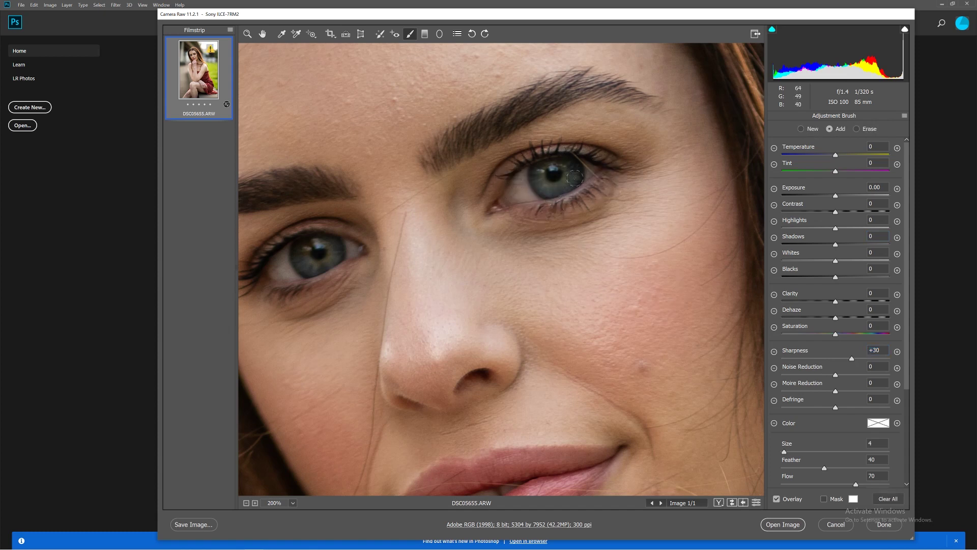
{"action": "scroll", "coordinate": [338, 288], "scroll_direction": "left", "scroll_amount": 2}
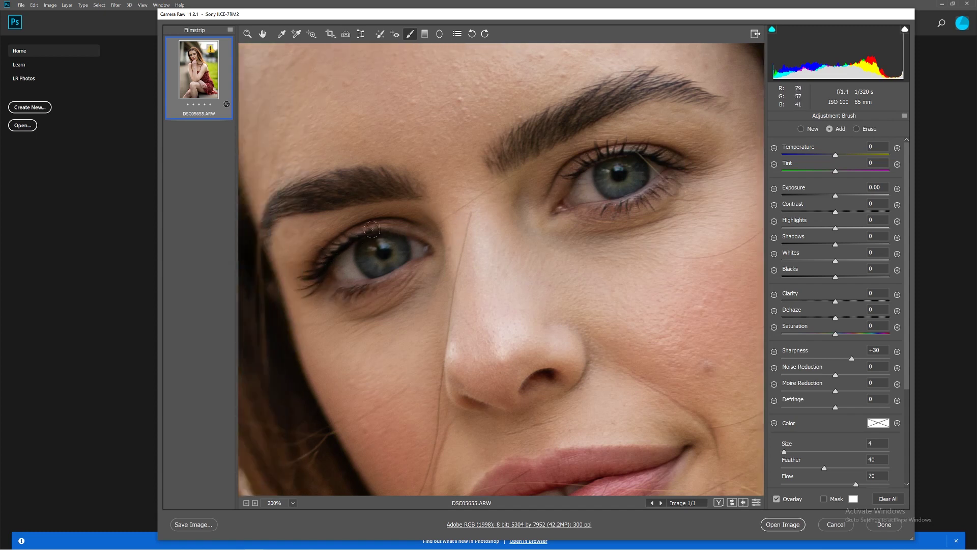
{"action": "left_click_drag", "start_coordinate": [837, 362], "coordinate": [831, 362]}
{"action": "left_click_drag", "start_coordinate": [619, 172], "coordinate": [615, 173]}
- Paint both irises with a new Adjustment Brush set to Sharpness 0, Clarity +14 and Saturation +22
{"action": "left_click", "coordinate": [380, 34]}
{"action": "left_click", "coordinate": [410, 35]}
{"action": "double_click", "coordinate": [847, 357]}
{"action": "left_click_drag", "start_coordinate": [835, 302], "coordinate": [843, 302]}
{"action": "key", "text": "ctrl+plus"}
{"action": "mouse_move", "coordinate": [637, 144]}
{"action": "left_mouse_down"}
{"action": "mouse_move", "coordinate": [578, 269]}
{"action": "mouse_move", "coordinate": [560, 268]}
{"action": "mouse_move", "coordinate": [579, 244]}
{"action": "mouse_move", "coordinate": [617, 235]}
{"action": "left_mouse_up"}
{"action": "left_click_drag", "start_coordinate": [590, 290], "coordinate": [712, 290]}
{"action": "left_click_drag", "start_coordinate": [344, 378], "coordinate": [345, 380]}
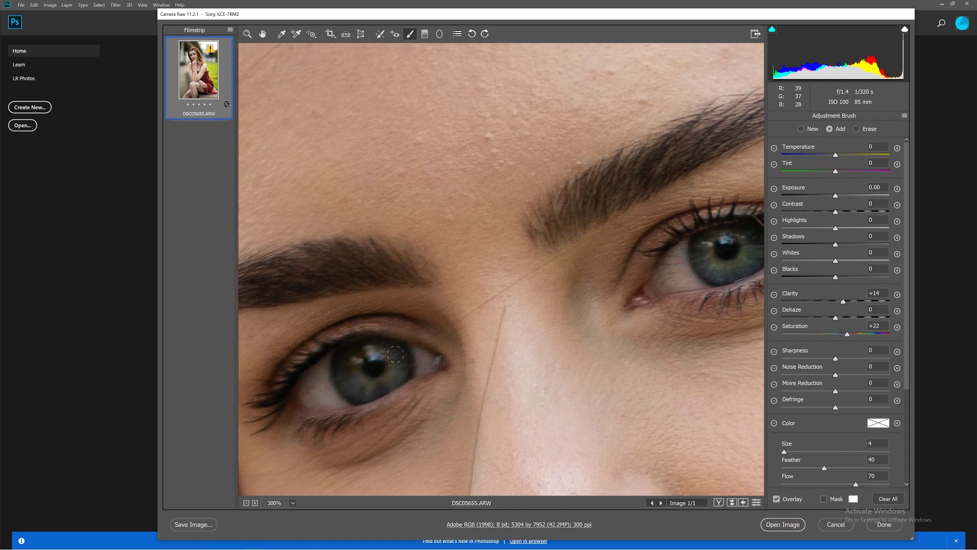
- Raise the iris adjustment's Saturation to +38 and leave the brush with the whole photo in view
{"action": "key", "text": "ctrl+minus"}
{"action": "left_click_drag", "start_coordinate": [869, 337], "coordinate": [864, 335]}
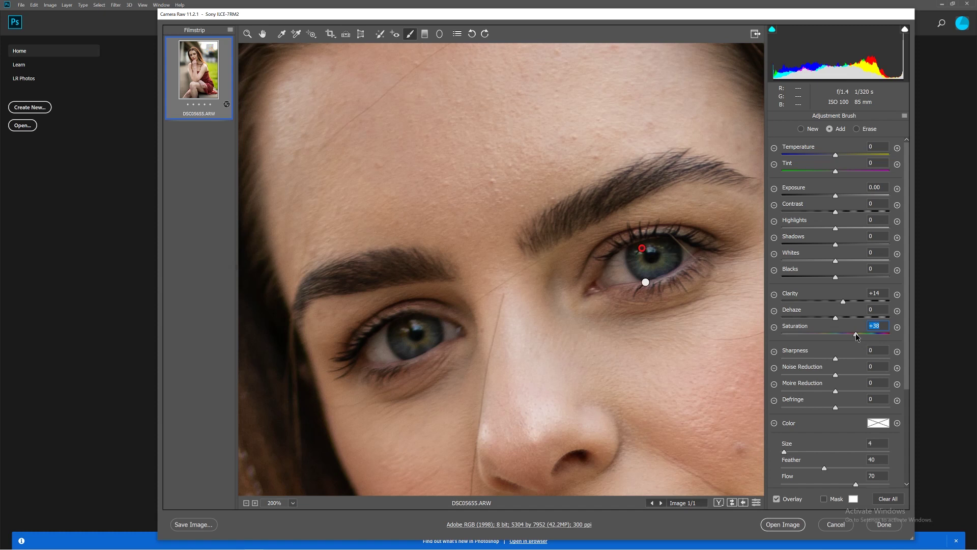
{"action": "key", "text": "ctrl+minus"}
{"action": "key", "text": "ctrl+minus"}
{"action": "key", "text": "ctrl+minus"}
{"action": "key", "text": "ctrl+minus"}
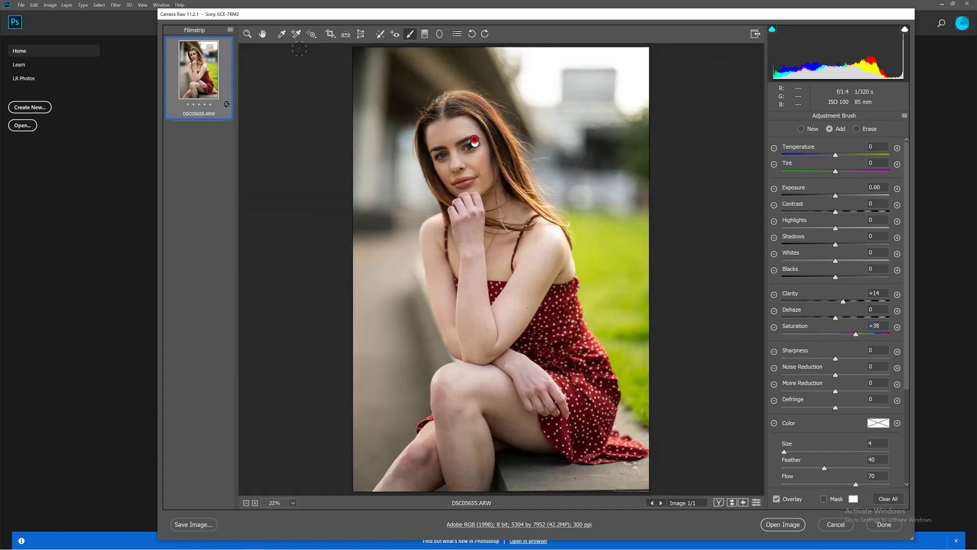
{"action": "left_click", "coordinate": [261, 35]}
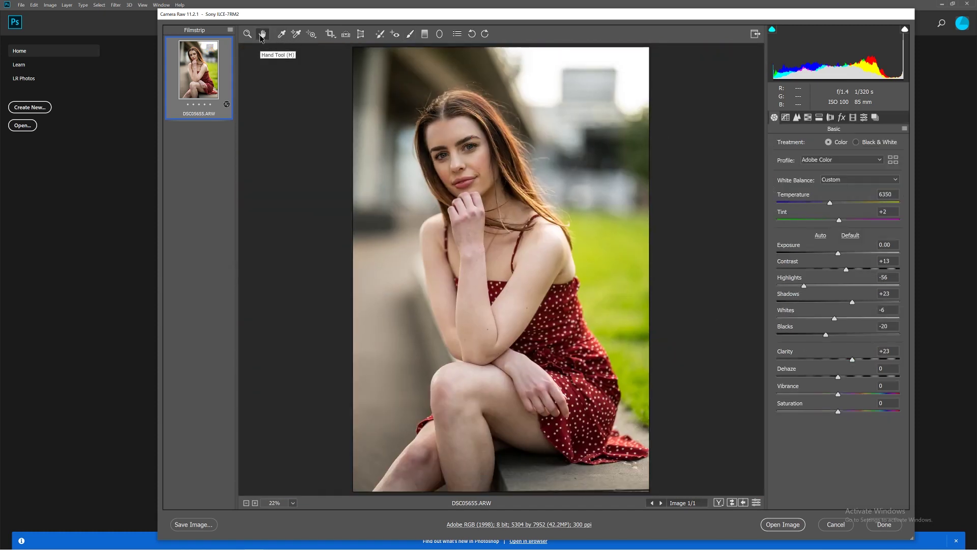
- Set up a new Adjustment Brush for the eyebrows with Saturation and Clarity at 0 and Sharpness +25
{"action": "left_click", "coordinate": [409, 34]}
{"action": "key", "text": "ctrl+plus"}
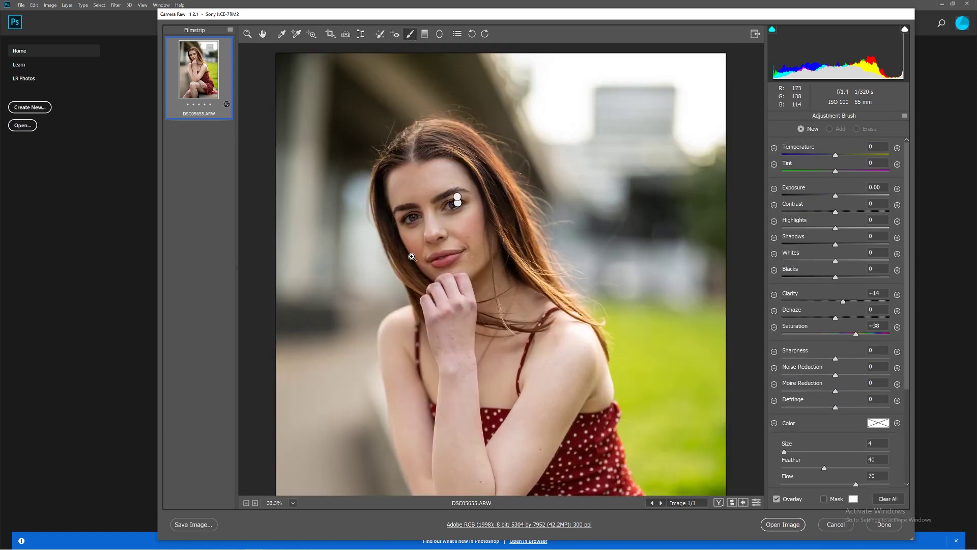
{"action": "key", "text": "ctrl+plus"}
{"action": "key", "text": "ctrl+plus"}
{"action": "key", "text": "ctrl+plus"}
{"action": "left_click", "coordinate": [420, 291], "text": "ctrl"}
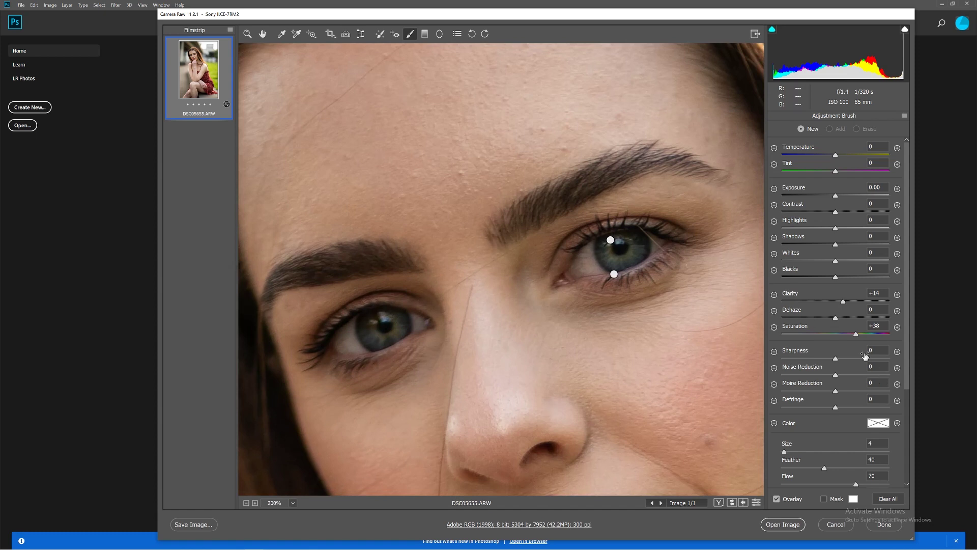
{"action": "double_click", "coordinate": [843, 332]}
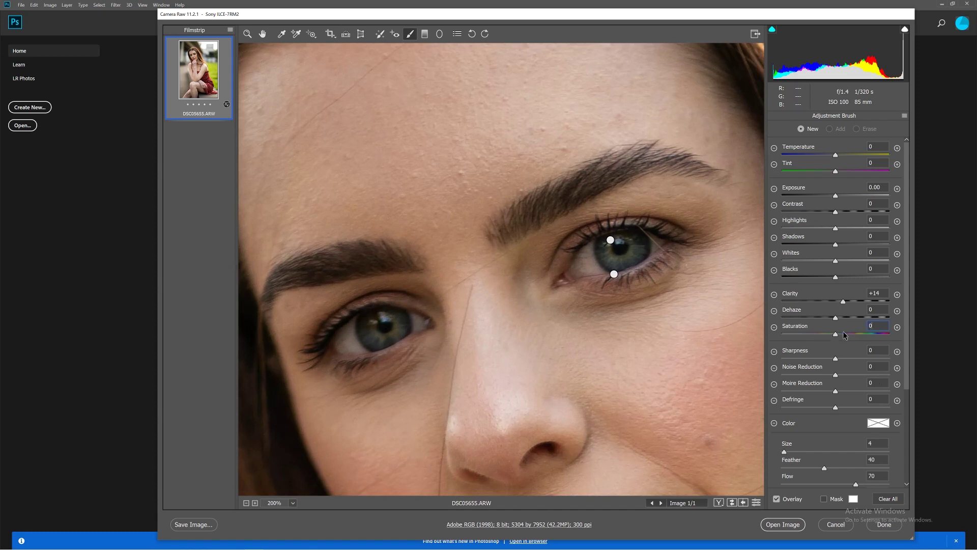
{"action": "double_click", "coordinate": [843, 301]}
{"action": "left_click_drag", "start_coordinate": [835, 358], "coordinate": [848, 358]}
- Paint the sharpening over both eyebrows and leave the brush with the whole photo in view
{"action": "mouse_move", "coordinate": [497, 237]}
{"action": "left_mouse_down"}
{"action": "mouse_move", "coordinate": [499, 224]}
{"action": "mouse_move", "coordinate": [534, 196]}
{"action": "mouse_move", "coordinate": [618, 165]}
{"action": "mouse_move", "coordinate": [710, 169]}
{"action": "left_mouse_up"}
{"action": "scroll", "coordinate": [389, 288], "scroll_direction": "left", "scroll_amount": 3}
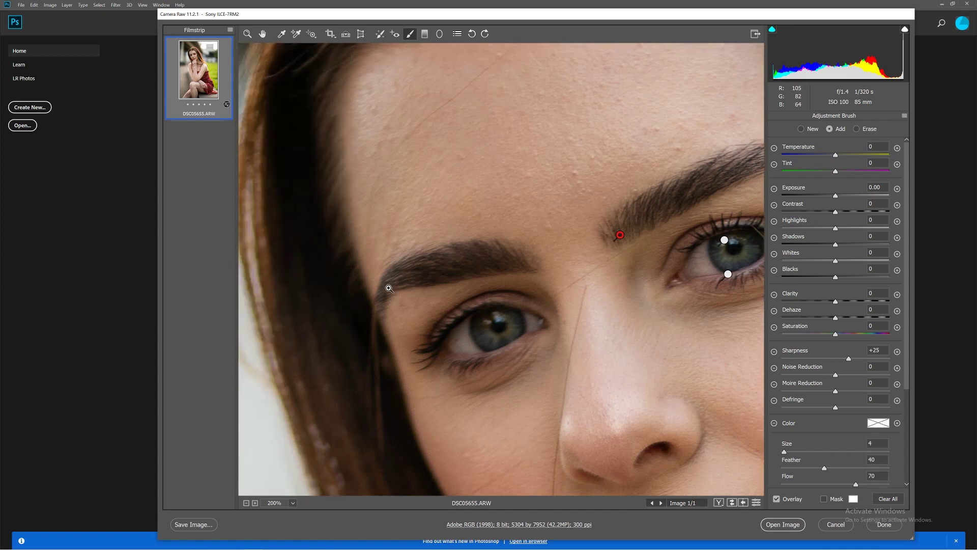
{"action": "left_click_drag", "start_coordinate": [527, 265], "coordinate": [424, 271]}
{"action": "key", "text": "ctrl+0"}
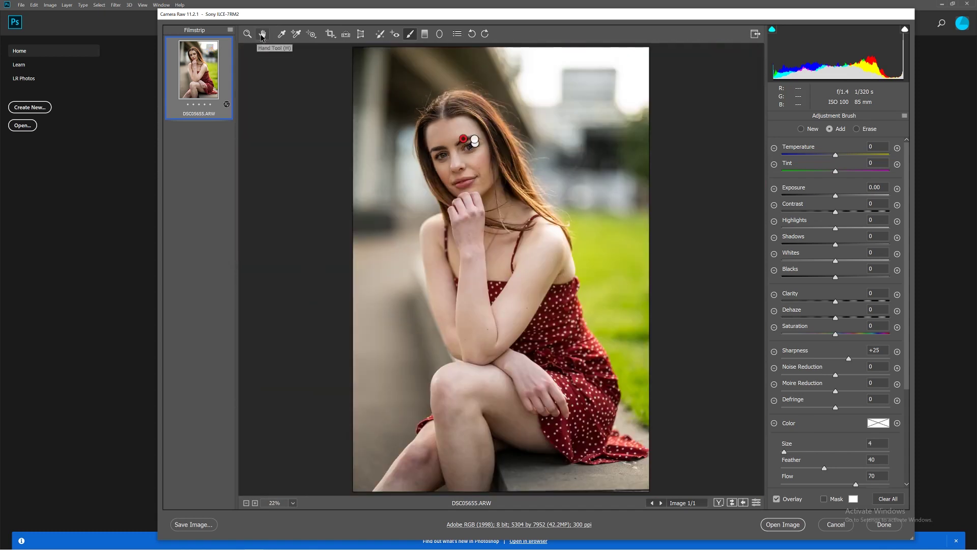
{"action": "left_click", "coordinate": [263, 34]}
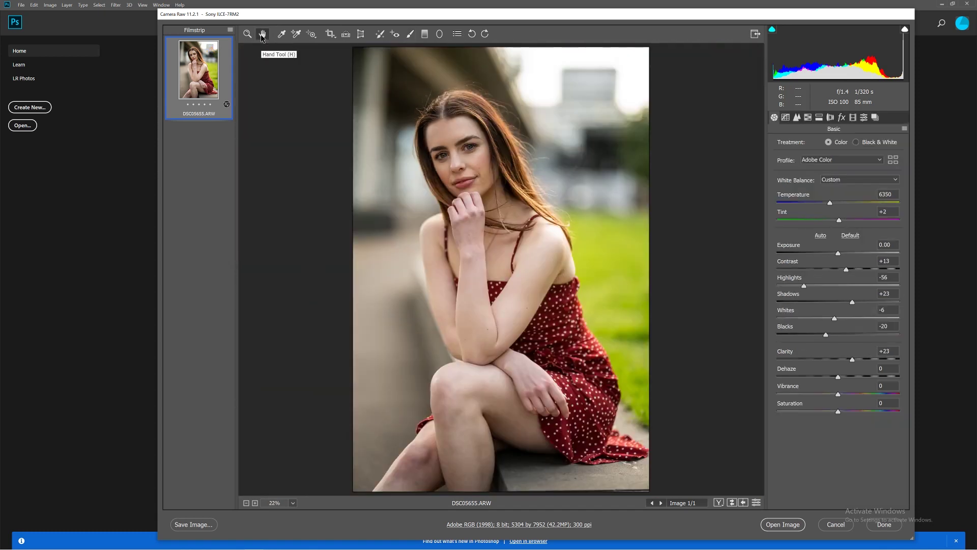
- Set up a new size 8 Adjustment Brush for the hair with Sharpness 0, Clarity +20, Blacks -100 and Exposure -4.00
{"action": "left_click", "coordinate": [410, 34]}
{"action": "key", "text": "ctrl+plus"}
{"action": "key", "text": "ctrl+plus"}
{"action": "key", "text": "ctrl+plus"}
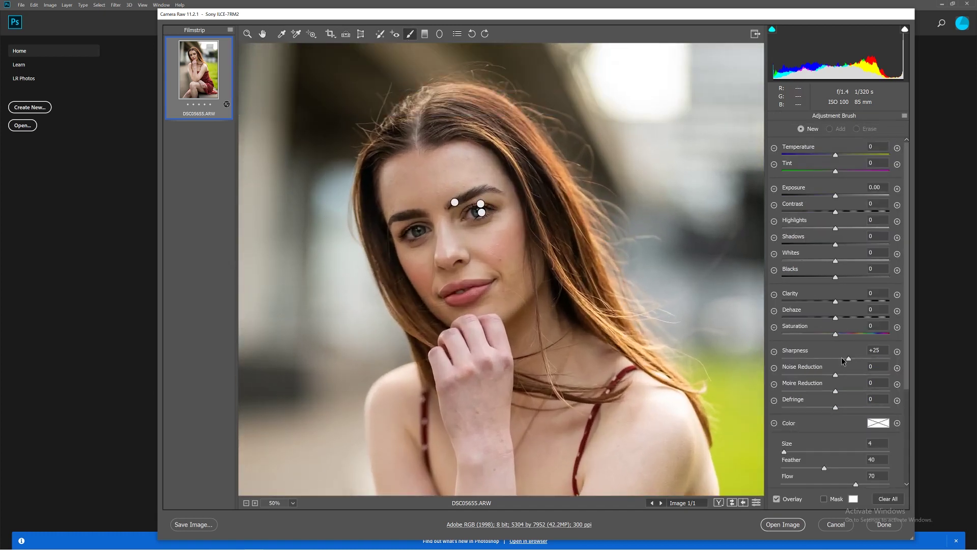
{"action": "double_click", "coordinate": [841, 358]}
{"action": "left_click", "coordinate": [845, 301]}
{"action": "key", "text": "bracketright"}
{"action": "key", "text": "bracketright"}
{"action": "key", "text": "bracketright"}
{"action": "left_click_drag", "start_coordinate": [797, 277], "coordinate": [761, 277]}
{"action": "left_click_drag", "start_coordinate": [791, 195], "coordinate": [759, 198]}
- Paint the darkening brush over the hair on both sides of the face, reducing it to size 5 for narrower areas
{"action": "right_click", "coordinate": [638, 293]}
{"action": "right_click", "coordinate": [642, 340]}
{"action": "mouse_move", "coordinate": [641, 340]}
{"action": "left_mouse_down"}
{"action": "mouse_move", "coordinate": [578, 285]}
{"action": "mouse_move", "coordinate": [566, 288]}
{"action": "mouse_move", "coordinate": [585, 282]}
{"action": "mouse_move", "coordinate": [542, 173]}
{"action": "mouse_move", "coordinate": [511, 136]}
{"action": "mouse_move", "coordinate": [459, 110]}
{"action": "mouse_move", "coordinate": [413, 123]}
{"action": "mouse_move", "coordinate": [449, 123]}
{"action": "left_mouse_up"}
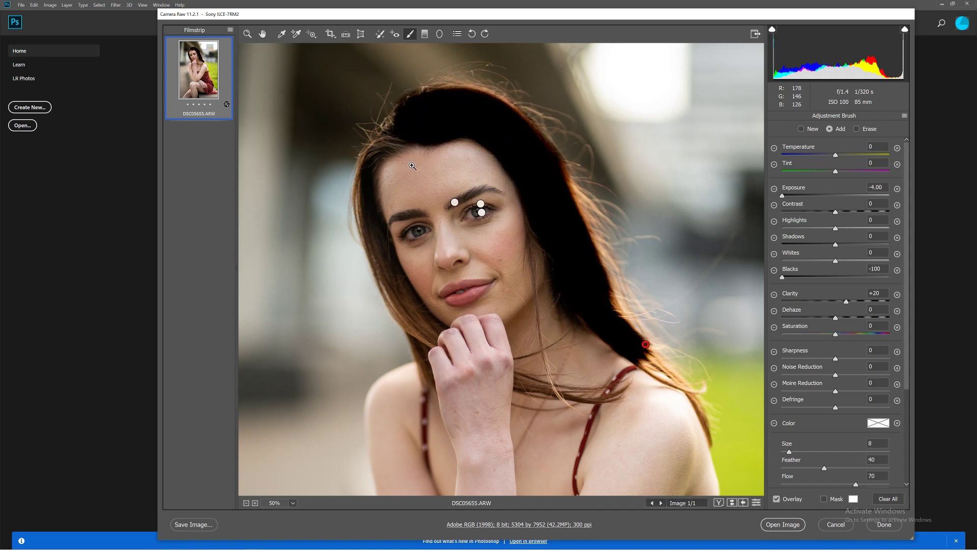
{"action": "scroll", "coordinate": [413, 165], "scroll_direction": "left", "scroll_amount": 1}
{"action": "key", "text": "bracketleft"}
{"action": "key", "text": "bracketleft"}
{"action": "key", "text": "bracketleft"}
{"action": "left_click_drag", "start_coordinate": [407, 161], "coordinate": [439, 134]}
{"action": "mouse_move", "coordinate": [466, 336]}
{"action": "left_mouse_down"}
{"action": "mouse_move", "coordinate": [430, 292]}
{"action": "mouse_move", "coordinate": [401, 177]}
{"action": "left_mouse_up"}
- Extend the painted mask over the hair strands across the neck and the ends above the shoulder
{"action": "scroll", "coordinate": [439, 219], "scroll_direction": "right", "scroll_amount": 2}
{"action": "scroll", "coordinate": [451, 265], "scroll_direction": "down", "scroll_amount": 3}
{"action": "left_click", "coordinate": [518, 271], "text": "ctrl"}
{"action": "key", "text": "ctrl+minus"}
{"action": "mouse_move", "coordinate": [485, 255]}
{"action": "left_mouse_down"}
{"action": "mouse_move", "coordinate": [537, 275]}
{"action": "mouse_move", "coordinate": [543, 290]}
{"action": "left_mouse_up"}
{"action": "left_click_drag", "start_coordinate": [619, 242], "coordinate": [648, 260]}
{"action": "key", "text": "ctrl+0"}
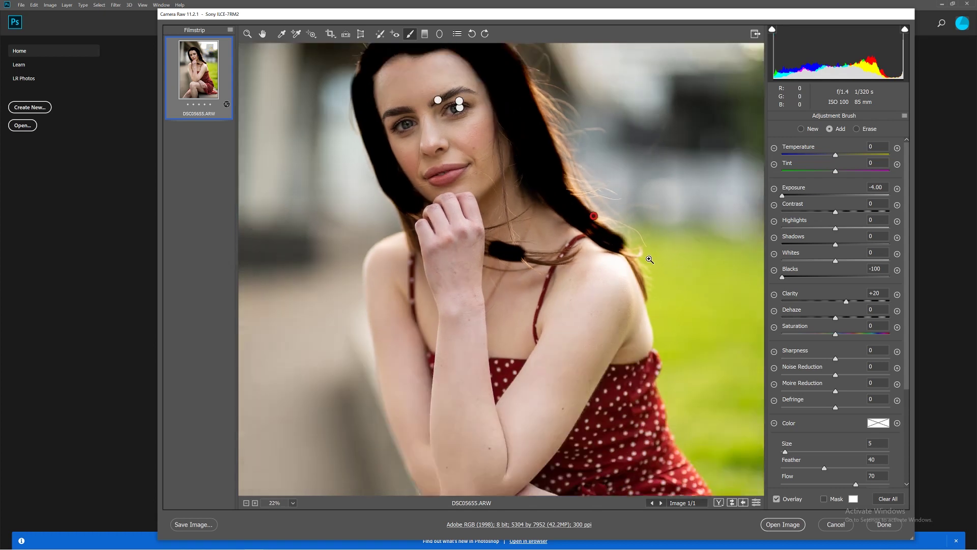
- Reset the hair mask's Blacks and Exposure to 0, set Clarity +19 and Temperature +9, and leave the brush
{"action": "double_click", "coordinate": [834, 277]}
{"action": "double_click", "coordinate": [835, 195]}
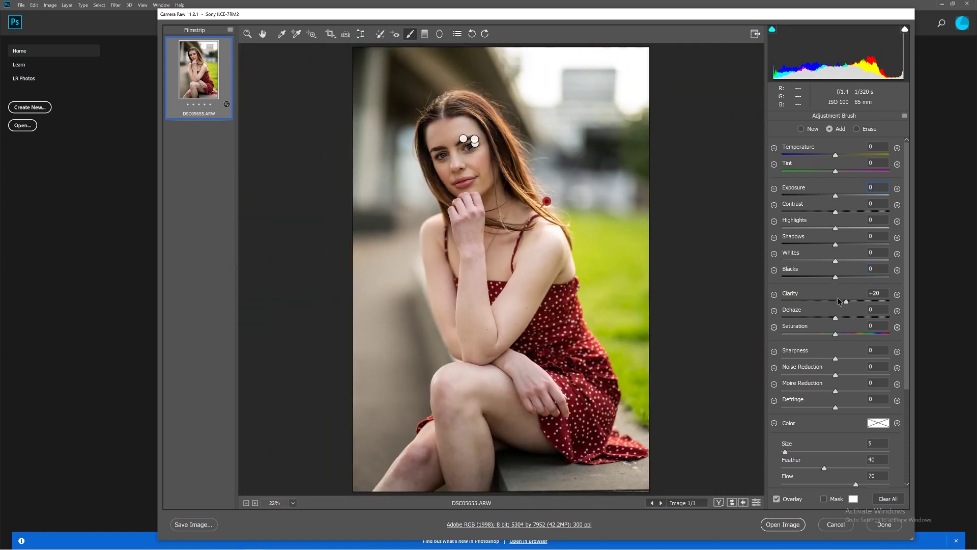
{"action": "left_click_drag", "start_coordinate": [838, 301], "coordinate": [760, 310]}
{"action": "left_click_drag", "start_coordinate": [887, 301], "coordinate": [846, 300]}
{"action": "left_click_drag", "start_coordinate": [842, 154], "coordinate": [840, 154]}
{"action": "left_click", "coordinate": [262, 34]}
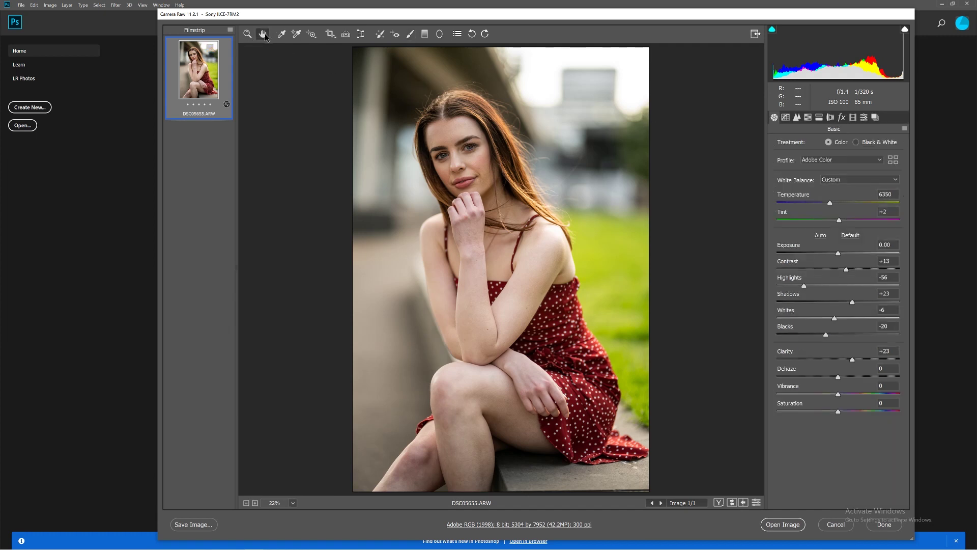
- Paint over the red dress with a new size 9 Adjustment Brush set to Temperature 0 and Clarity +19
{"action": "left_click", "coordinate": [409, 34]}
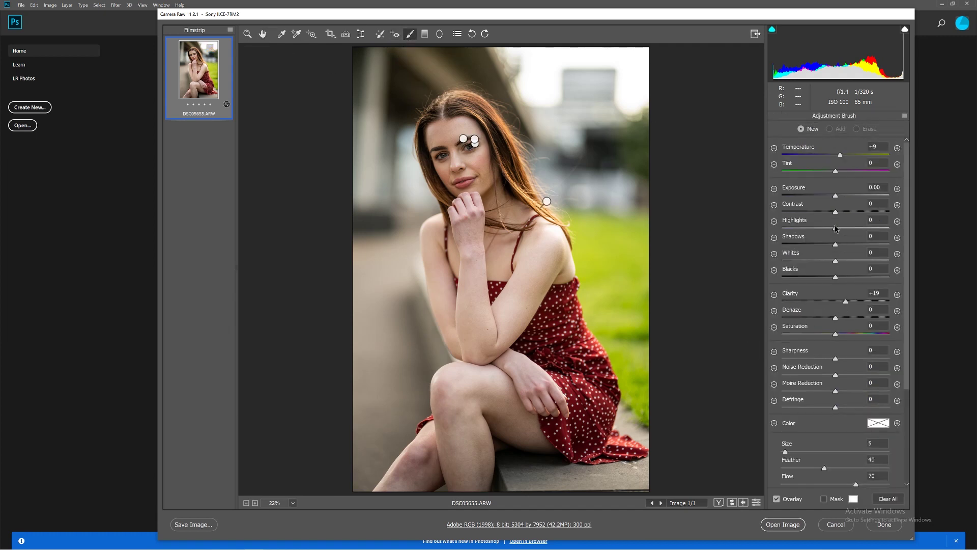
{"action": "double_click", "coordinate": [838, 154]}
{"action": "key", "text": "ctrl+plus"}
{"action": "key", "text": "ctrl+plus"}
{"action": "left_click_drag", "start_coordinate": [551, 342], "coordinate": [551, 237]}
{"action": "key", "text": "bracketright"}
{"action": "key", "text": "bracketright"}
{"action": "left_click_drag", "start_coordinate": [630, 402], "coordinate": [630, 403]}
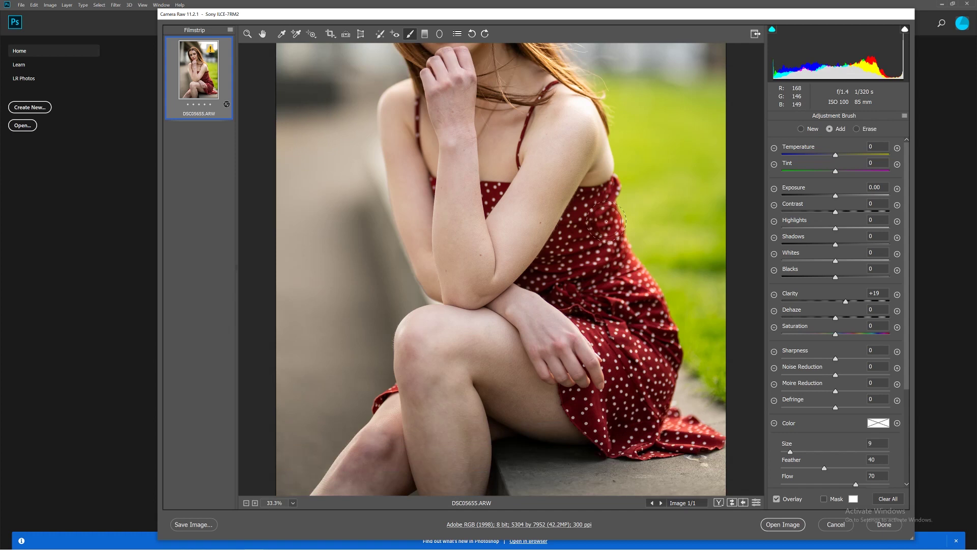
{"action": "key", "text": "ctrl+0"}
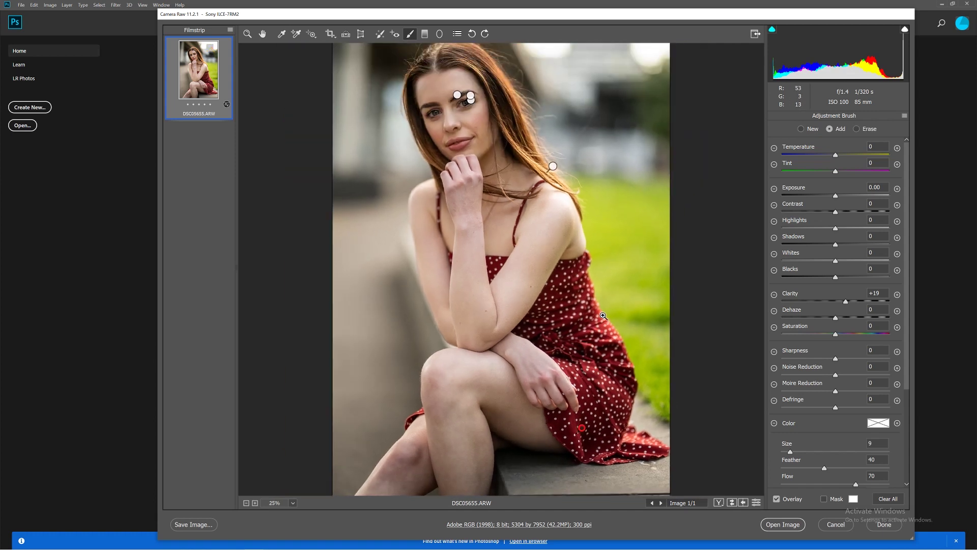
{"action": "mouse_move", "coordinate": [845, 301]}
{"action": "left_mouse_down"}
{"action": "mouse_move", "coordinate": [915, 306]}
{"action": "mouse_move", "coordinate": [854, 307]}
{"action": "left_mouse_up"}
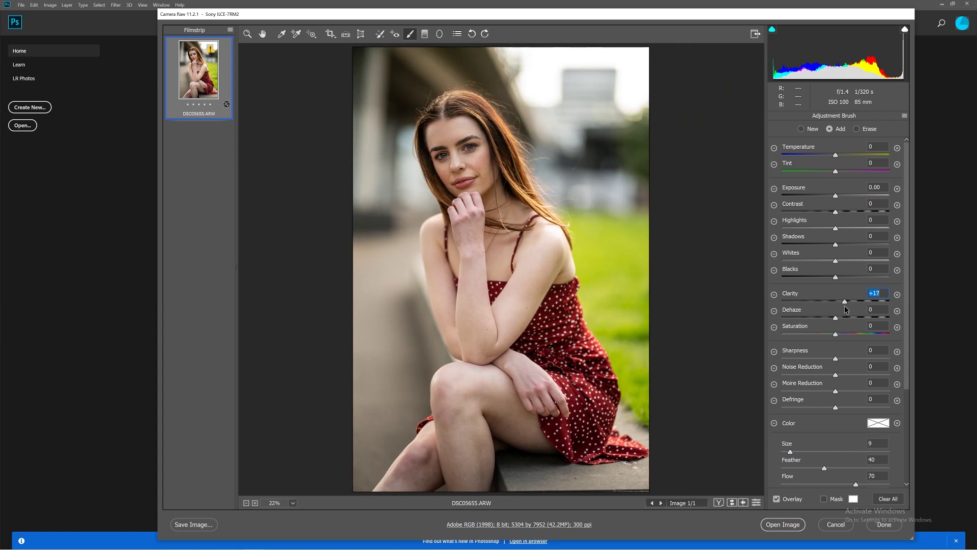
{"action": "left_click", "coordinate": [263, 34]}
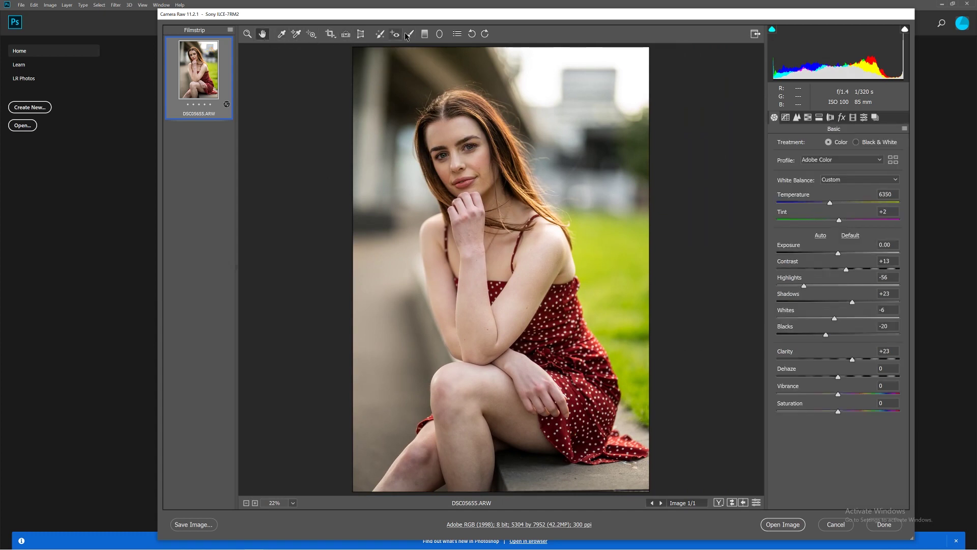
- Set up a new Adjustment Brush for the face with Clarity 0 and Whites +15
{"action": "left_click", "coordinate": [409, 34]}
{"action": "key", "text": "ctrl+plus"}
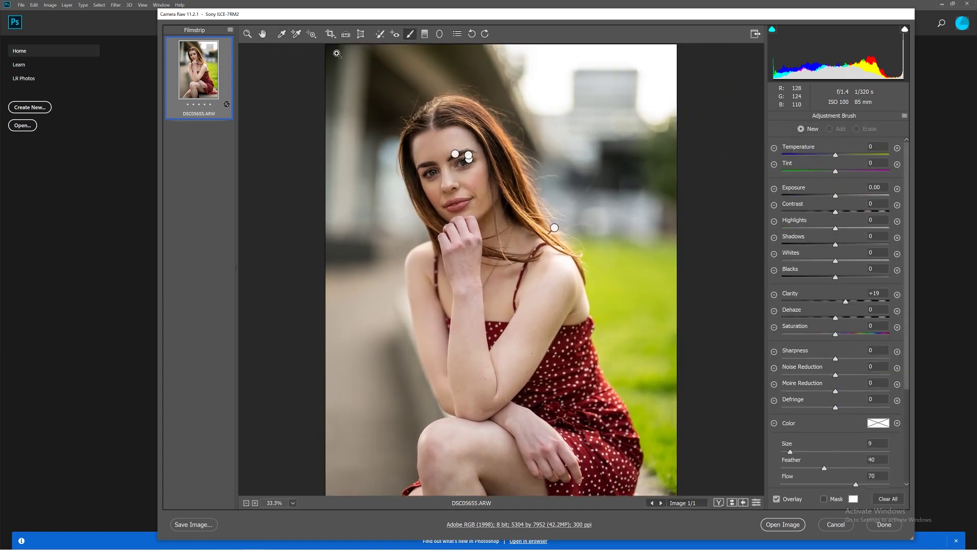
{"action": "left_click", "coordinate": [353, 140], "text": "ctrl"}
{"action": "left_click", "coordinate": [367, 259], "text": "ctrl"}
{"action": "left_click", "coordinate": [387, 257], "text": "ctrl"}
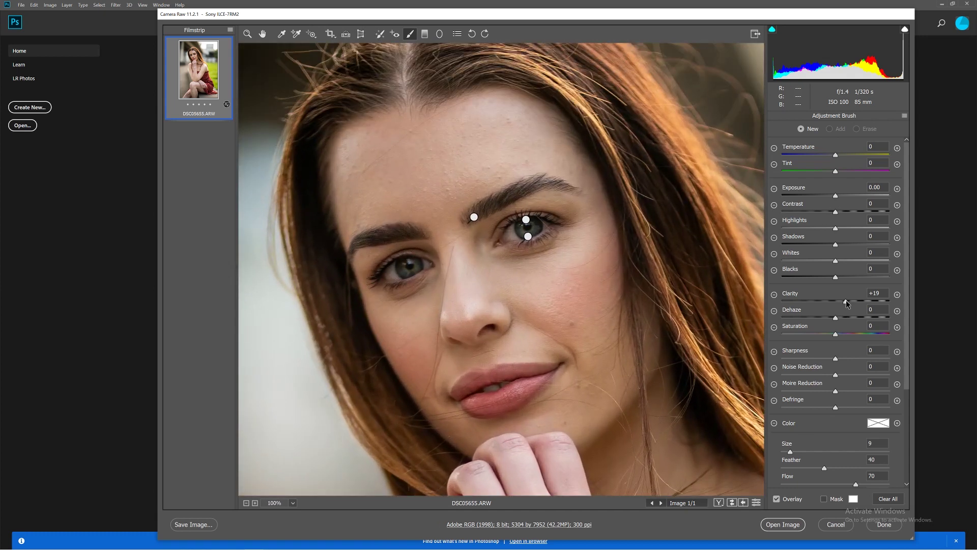
{"action": "double_click", "coordinate": [846, 301]}
{"action": "left_click", "coordinate": [843, 262]}
- Paint the Whites brush over the forehead and cheeks, varying the brush size between 8 and 16
{"action": "key", "text": "]"}
{"action": "key", "text": "]"}
{"action": "left_click_drag", "start_coordinate": [507, 125], "coordinate": [499, 154]}
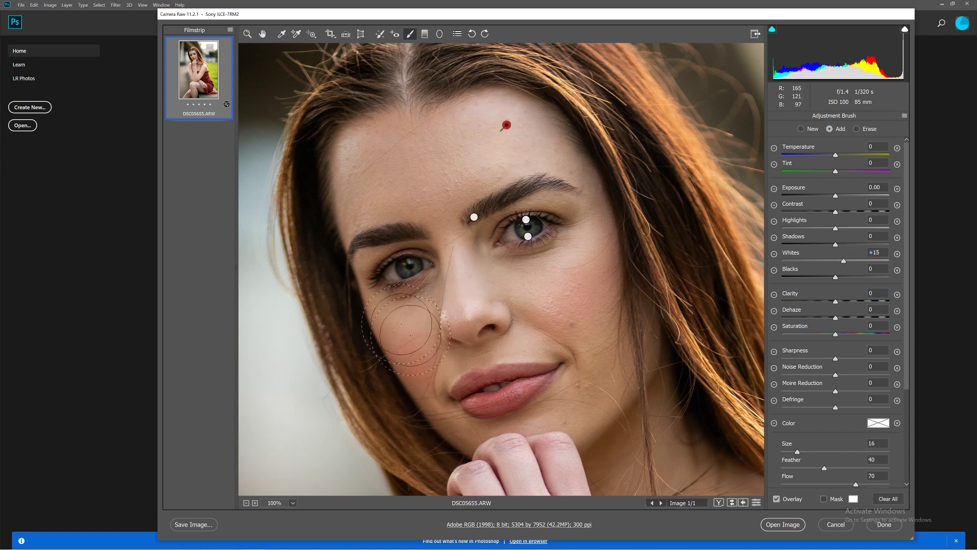
{"action": "key", "text": "bracketleft"}
{"action": "key", "text": "bracketleft"}
{"action": "key", "text": "bracketleft"}
{"action": "scroll", "coordinate": [402, 356], "scroll_direction": "down", "scroll_amount": 1}
{"action": "key", "text": "bracketright"}
{"action": "key", "text": "bracketright"}
{"action": "key", "text": "bracketright"}
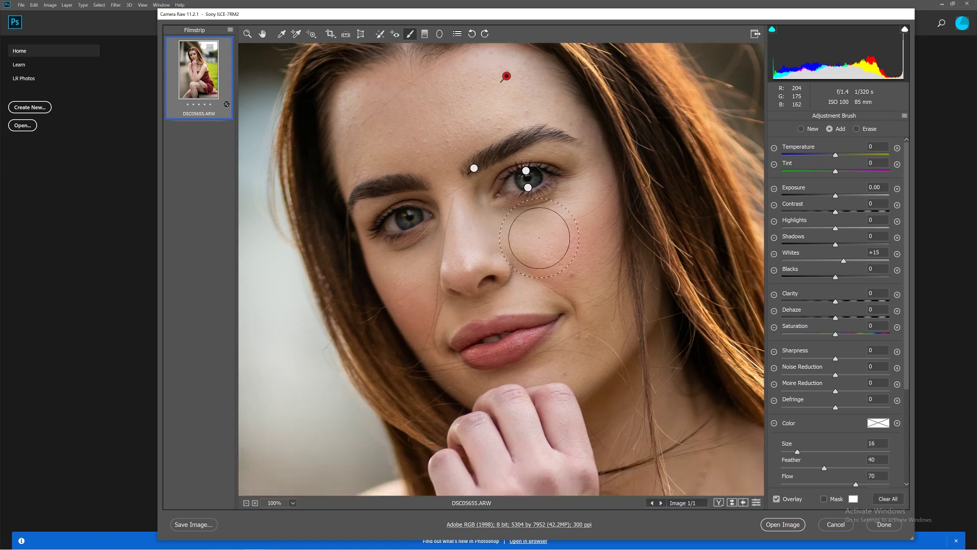
{"action": "key", "text": "bracketleft"}
{"action": "key", "text": "bracketleft"}
{"action": "key", "text": "bracketleft"}
- Lower the face adjustment's Whites to +10 and leave the brush with the whole photo in view
{"action": "key", "text": "ctrl+minus"}
{"action": "left_click", "coordinate": [840, 264]}
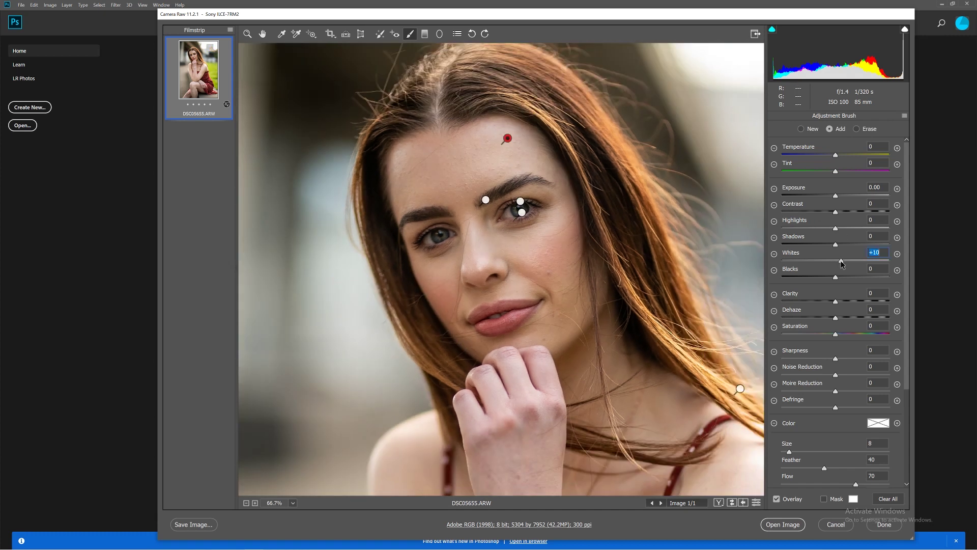
{"action": "key", "text": "ctrl+0"}
{"action": "left_click", "coordinate": [263, 34]}
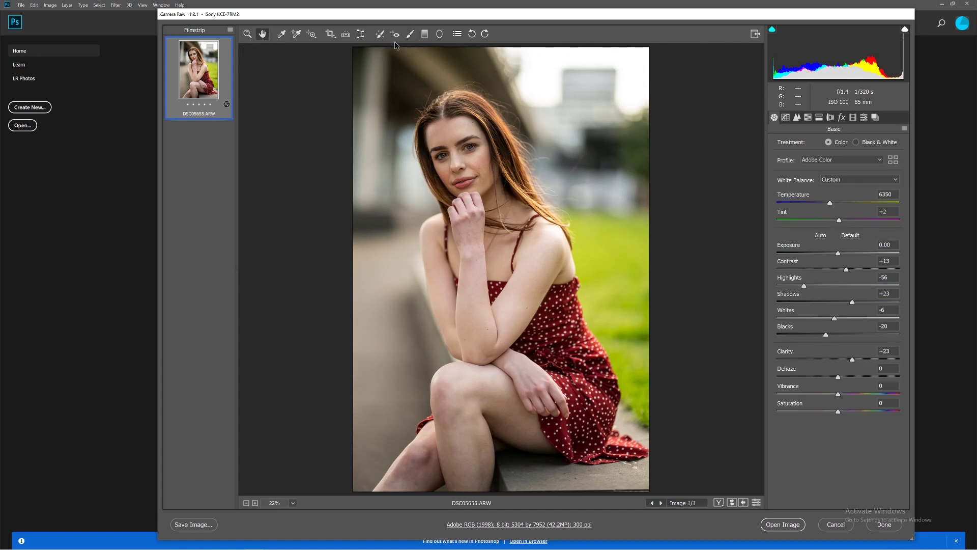
- Add an Adjustment Brush stroke over the legs with Exposure +0.50, Whites 0 and brush size 45, and leave the brush
{"action": "left_click", "coordinate": [410, 34]}
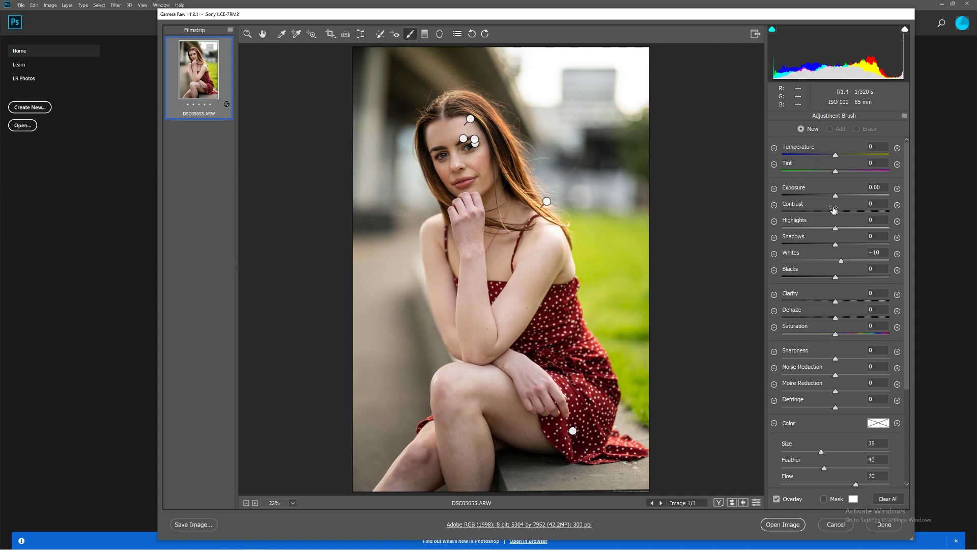
{"action": "left_click", "coordinate": [842, 197]}
{"action": "double_click", "coordinate": [841, 261]}
{"action": "key", "text": "bracketright"}
{"action": "left_click_drag", "start_coordinate": [493, 427], "coordinate": [407, 484]}
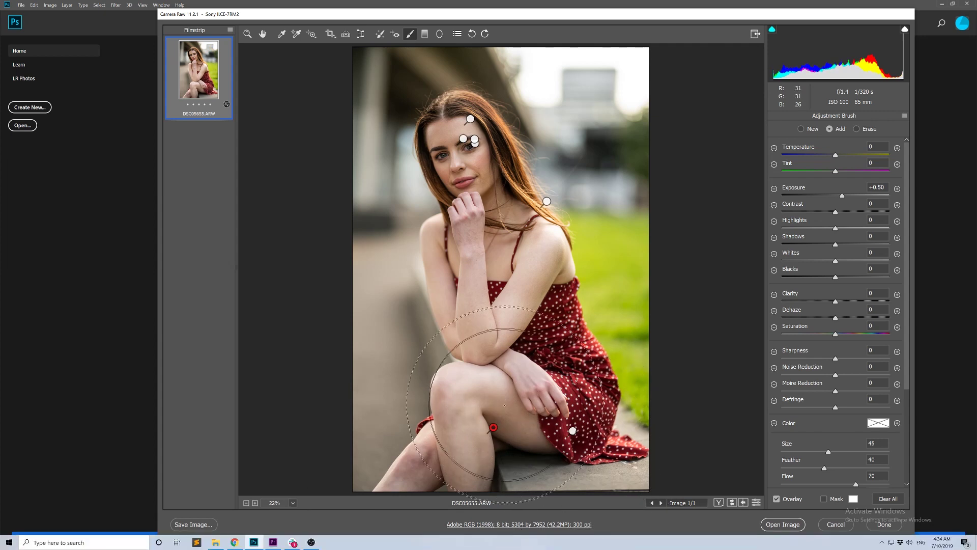
{"action": "key", "text": "bracketright"}
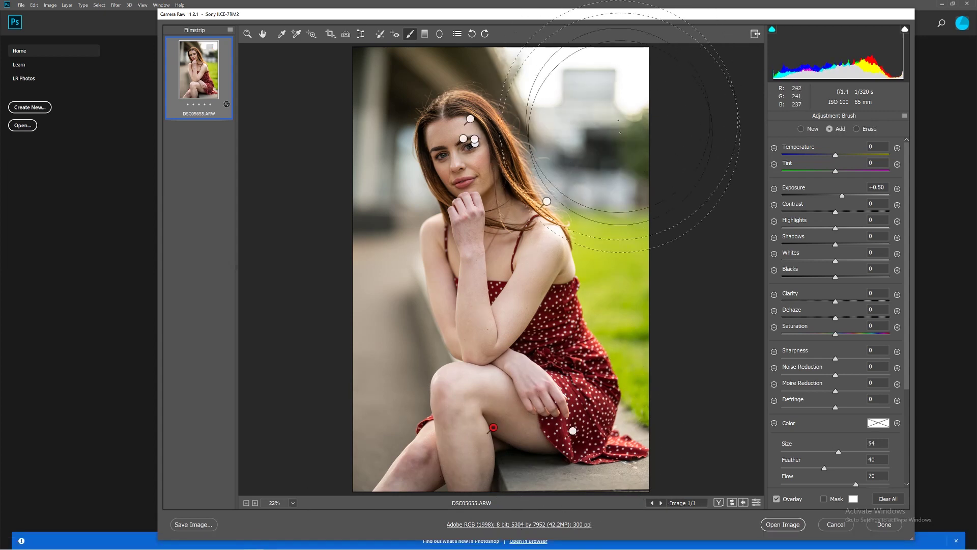
{"action": "left_click", "coordinate": [263, 34]}
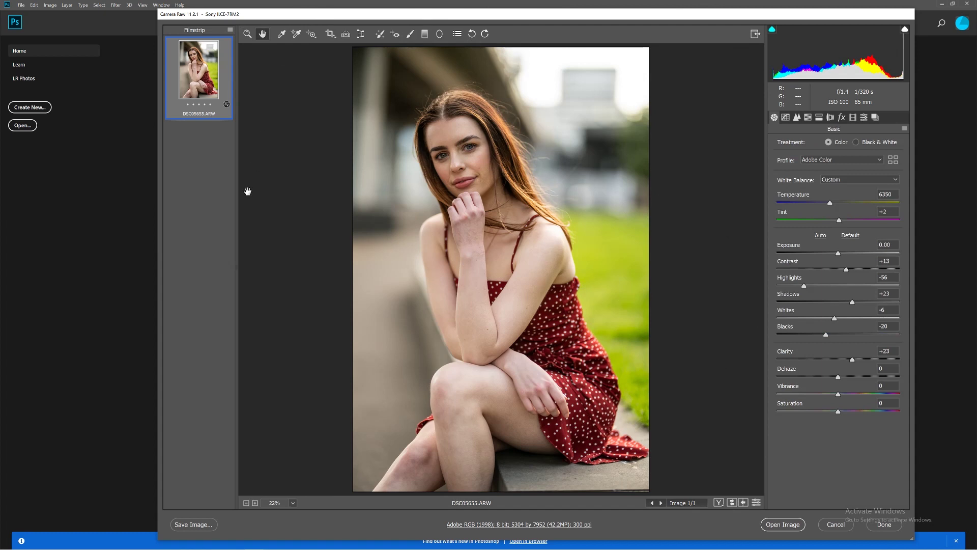
- Open the developed photo in Photoshop and patch the cheek blemish with clean skin using the Patch tool
{"action": "left_click", "coordinate": [790, 526]}
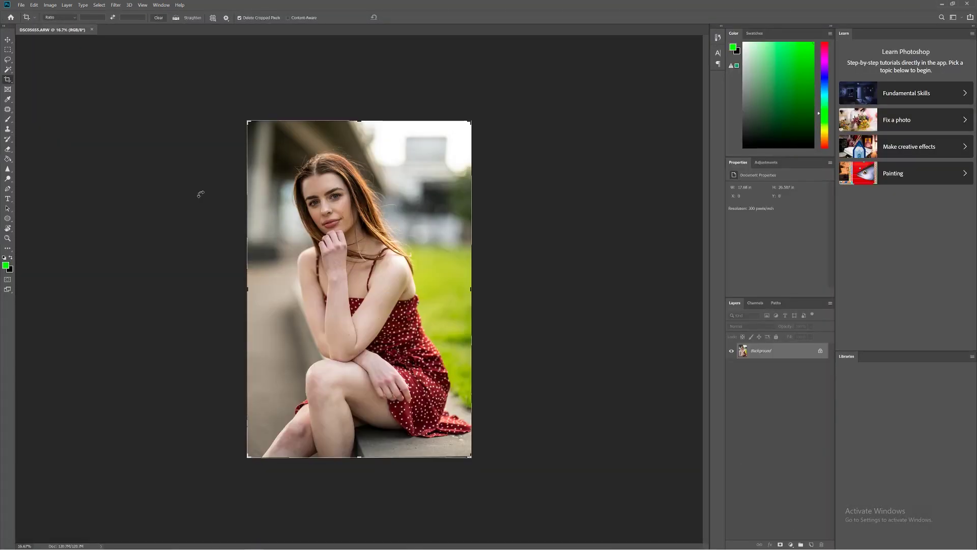
{"action": "key", "text": "ctrl+plus"}
{"action": "key", "text": "ctrl+plus"}
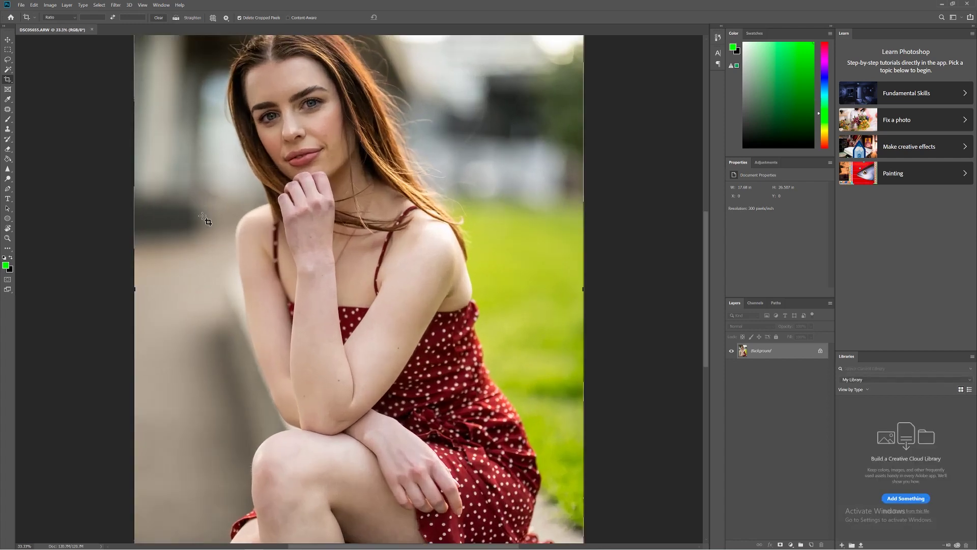
{"action": "key", "text": "ctrl+plus"}
{"action": "scroll", "coordinate": [203, 244], "scroll_direction": "up", "scroll_amount": 5}
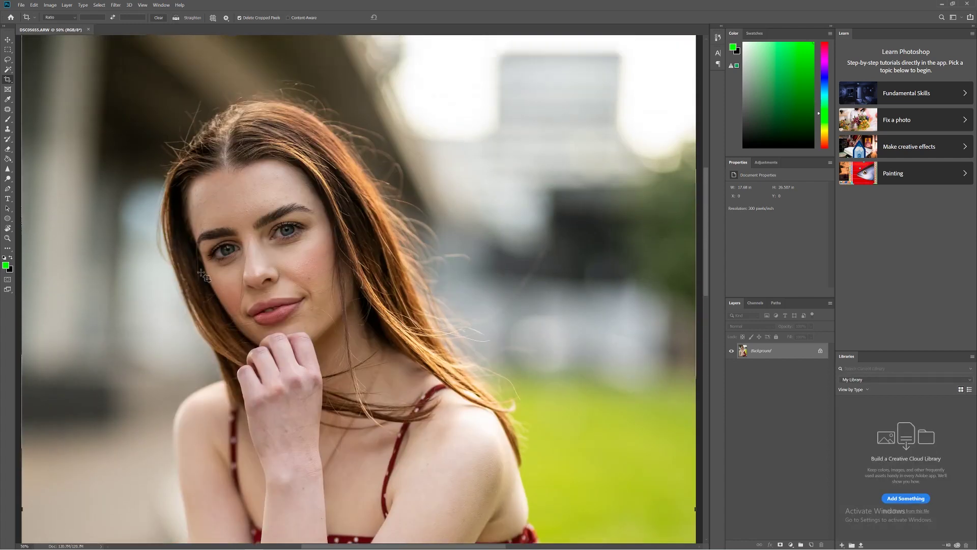
{"action": "key", "text": "ctrl+plus"}
{"action": "key", "text": "ctrl+plus"}
{"action": "scroll", "coordinate": [331, 231], "scroll_direction": "up", "scroll_amount": 1}
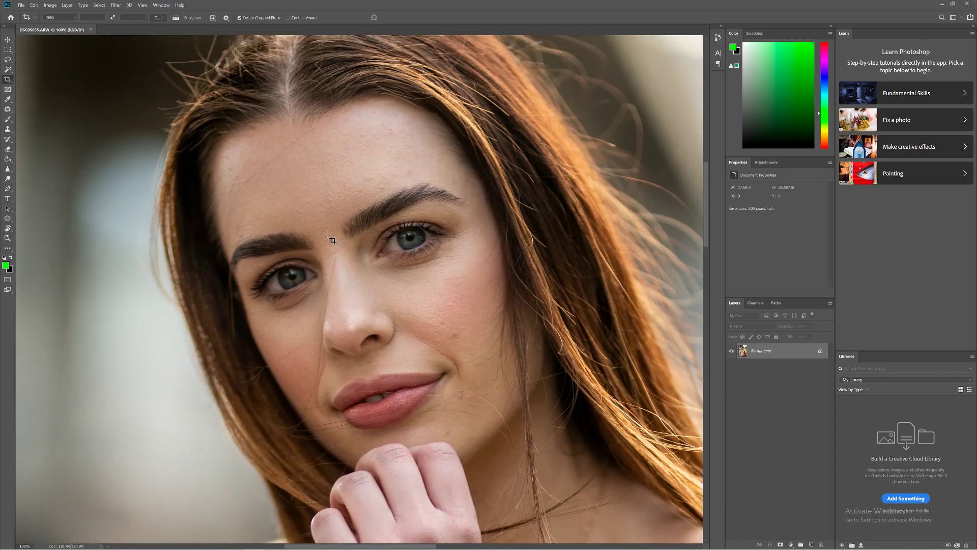
{"action": "key", "text": "ctrl+plus"}
{"action": "scroll", "coordinate": [509, 331], "scroll_direction": "down", "scroll_amount": 2}
{"action": "key", "text": "j"}
{"action": "mouse_move", "coordinate": [562, 317]}
{"action": "left_mouse_down"}
{"action": "mouse_move", "coordinate": [526, 272]}
{"action": "mouse_move", "coordinate": [551, 274]}
{"action": "mouse_move", "coordinate": [541, 252]}
{"action": "mouse_move", "coordinate": [548, 264]}
{"action": "mouse_move", "coordinate": [570, 246]}
{"action": "mouse_move", "coordinate": [550, 223]}
{"action": "mouse_move", "coordinate": [578, 222]}
{"action": "left_mouse_up"}
{"action": "scroll", "coordinate": [585, 311], "scroll_direction": "down", "scroll_amount": 1}
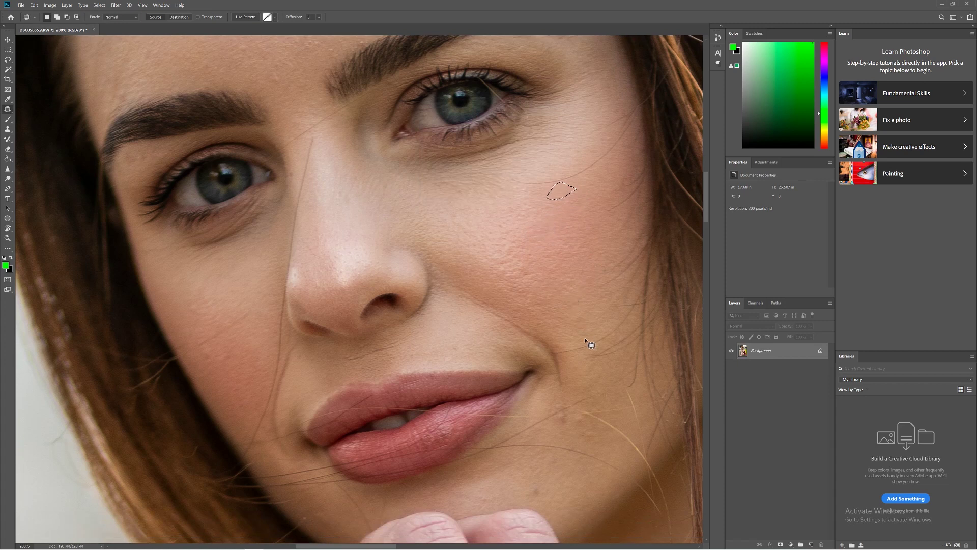
- Patch the blemishes beside the mouth and on the chin with nearby clean skin
{"action": "mouse_move", "coordinate": [575, 418]}
{"action": "left_mouse_down"}
{"action": "mouse_move", "coordinate": [582, 413]}
{"action": "mouse_move", "coordinate": [581, 428]}
{"action": "left_mouse_up"}
{"action": "mouse_move", "coordinate": [581, 426]}
{"action": "left_mouse_down"}
{"action": "mouse_move", "coordinate": [590, 445]}
{"action": "mouse_move", "coordinate": [593, 426]}
{"action": "mouse_move", "coordinate": [523, 465]}
{"action": "mouse_move", "coordinate": [533, 446]}
{"action": "left_mouse_up"}
{"action": "scroll", "coordinate": [524, 458], "scroll_direction": "down", "scroll_amount": 1}
{"action": "mouse_move", "coordinate": [537, 454]}
{"action": "left_mouse_down"}
{"action": "mouse_move", "coordinate": [556, 435]}
{"action": "mouse_move", "coordinate": [521, 443]}
{"action": "mouse_move", "coordinate": [510, 431]}
{"action": "left_mouse_up"}
- Patch the remaining small skin blemishes on the face, clear the selection and show the whole photo
{"action": "scroll", "coordinate": [569, 413], "scroll_direction": "up", "scroll_amount": 5}
{"action": "scroll", "coordinate": [457, 305], "scroll_direction": "up", "scroll_amount": 3}
{"action": "left_click_drag", "start_coordinate": [348, 189], "coordinate": [350, 191]}
{"action": "left_click_drag", "start_coordinate": [344, 200], "coordinate": [336, 238]}
{"action": "left_click_drag", "start_coordinate": [273, 290], "coordinate": [270, 293]}
{"action": "left_click_drag", "start_coordinate": [204, 239], "coordinate": [205, 240]}
{"action": "left_click_drag", "start_coordinate": [203, 250], "coordinate": [209, 286]}
{"action": "key", "text": "shift+F5"}
{"action": "key", "text": "Escape"}
{"action": "key", "text": "ctrl+d"}
{"action": "left_click_drag", "start_coordinate": [105, 245], "coordinate": [108, 244]}
{"action": "key", "text": "ctrl+minus"}
{"action": "scroll", "coordinate": [427, 303], "scroll_direction": "down", "scroll_amount": 16}
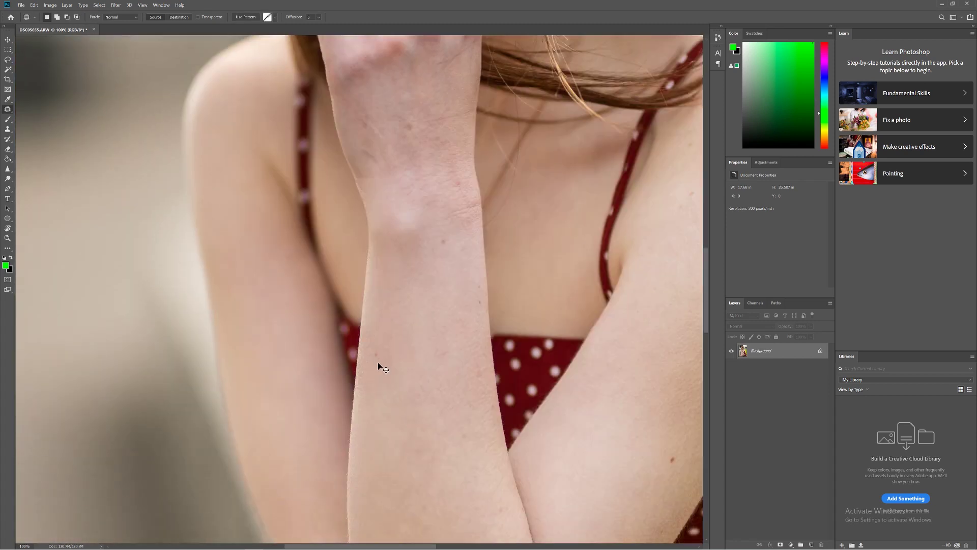
{"action": "key", "text": "ctrl+0"}
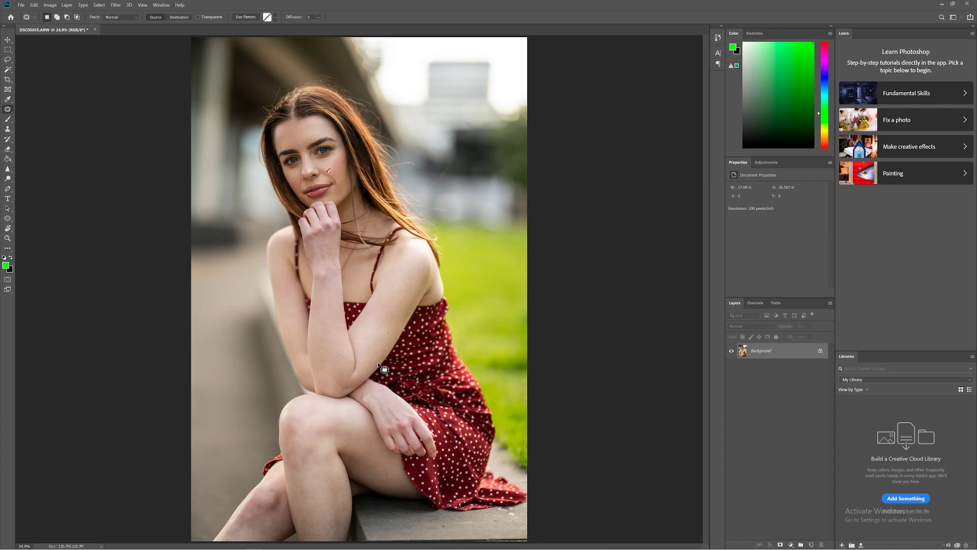
{"action": "key", "text": "ctrl+d"}
- Open the Camera Raw filter and set up an Adjustment Brush with Temperature +17, Exposure 0.00 and size 15
{"action": "left_click", "coordinate": [120, 6]}
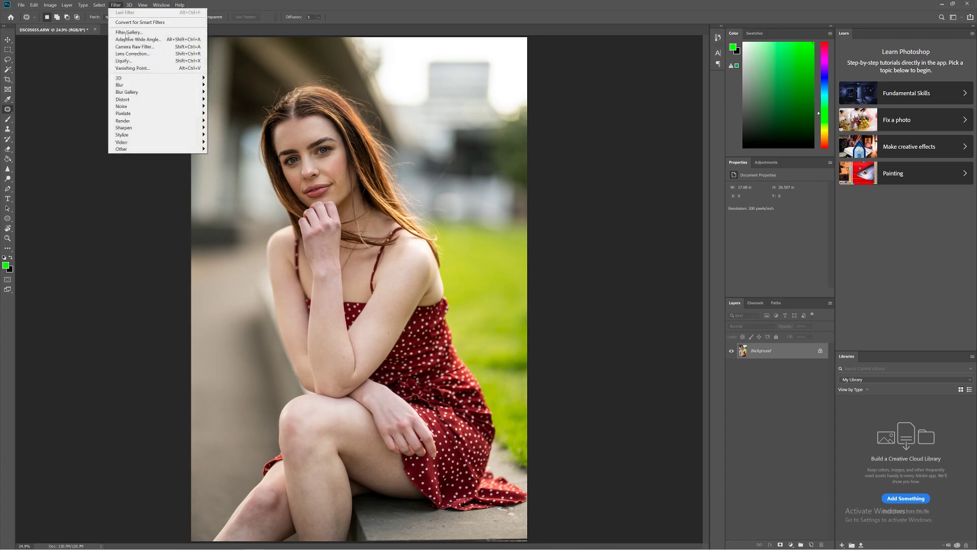
{"action": "left_click", "coordinate": [127, 47]}
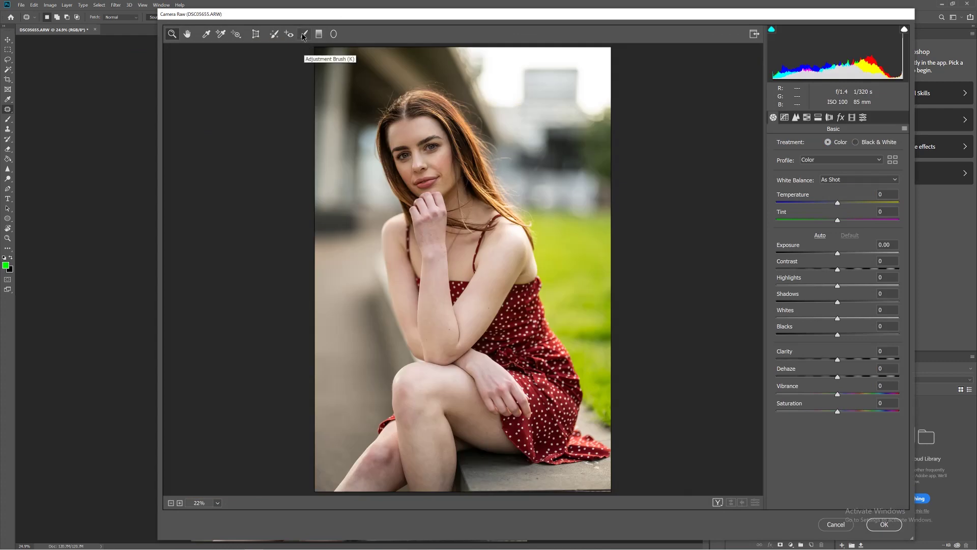
{"action": "left_click", "coordinate": [303, 35]}
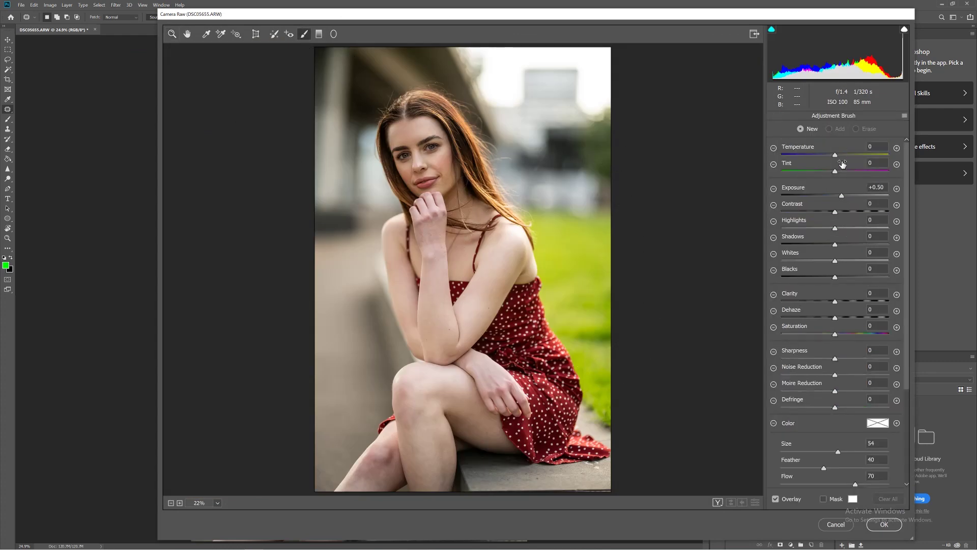
{"action": "double_click", "coordinate": [841, 196]}
{"action": "key", "text": "["}
{"action": "key", "text": "["}
{"action": "key", "text": "["}
{"action": "key", "text": "["}
{"action": "key", "text": "["}
{"action": "key", "text": "["}
{"action": "key", "text": "["}
{"action": "key", "text": "["}
{"action": "key", "text": "["}
{"action": "key", "text": "]"}
- Paint the warming brush over the hands, forearm and knee, and apply the Camera Raw filter
{"action": "mouse_move", "coordinate": [439, 216]}
{"action": "left_mouse_down"}
{"action": "mouse_move", "coordinate": [434, 247]}
{"action": "mouse_move", "coordinate": [449, 321]}
{"action": "left_mouse_up"}
{"action": "mouse_move", "coordinate": [497, 402]}
{"action": "left_mouse_down"}
{"action": "mouse_move", "coordinate": [476, 373]}
{"action": "mouse_move", "coordinate": [428, 433]}
{"action": "mouse_move", "coordinate": [358, 487]}
{"action": "mouse_move", "coordinate": [414, 439]}
{"action": "mouse_move", "coordinate": [417, 384]}
{"action": "left_mouse_up"}
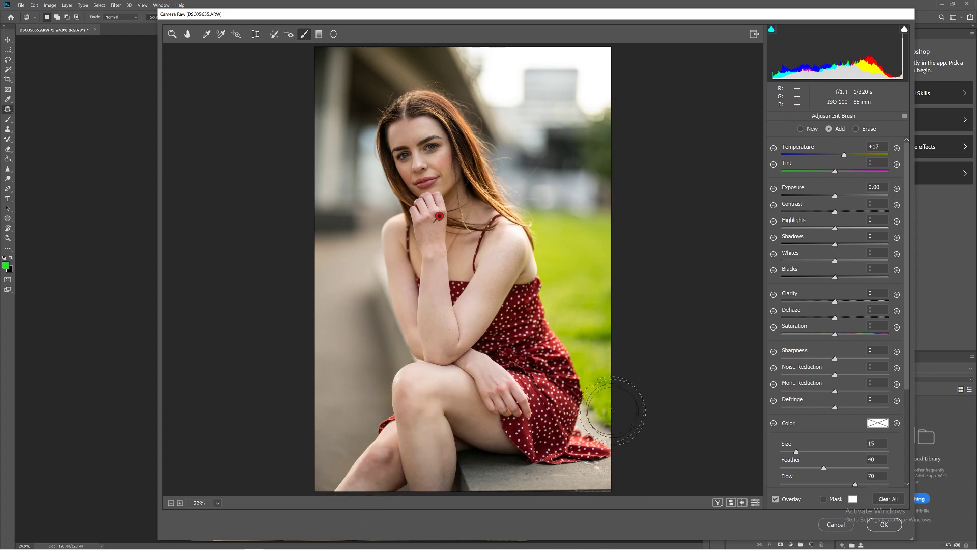
{"action": "key", "text": "]"}
{"action": "left_click", "coordinate": [429, 247]}
{"action": "left_click", "coordinate": [428, 232]}
{"action": "left_click", "coordinate": [884, 524]}
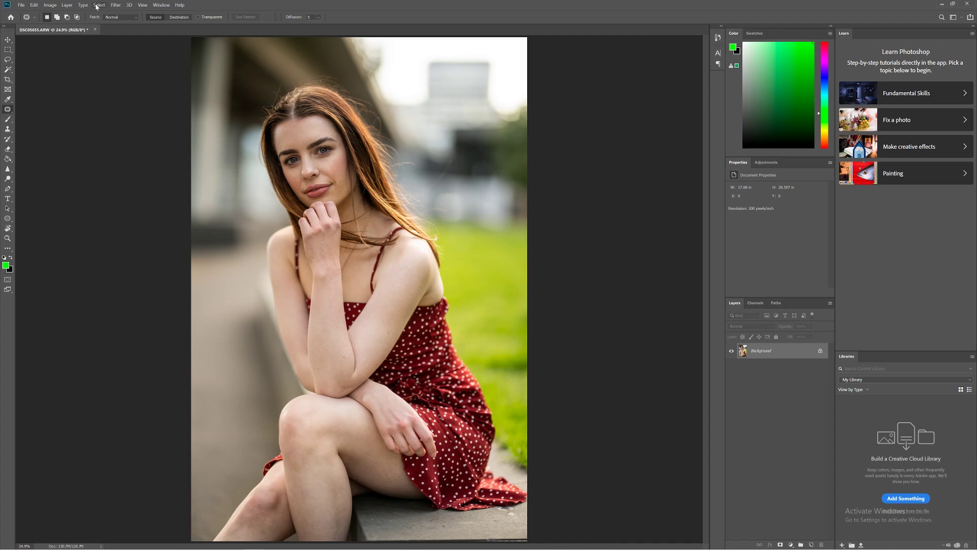
- Reopen the Camera Raw filter and set up an Adjustment Brush with Temperature 0, Exposure +0.45 and size 33
{"action": "left_click", "coordinate": [116, 5]}
{"action": "left_click", "coordinate": [127, 47]}
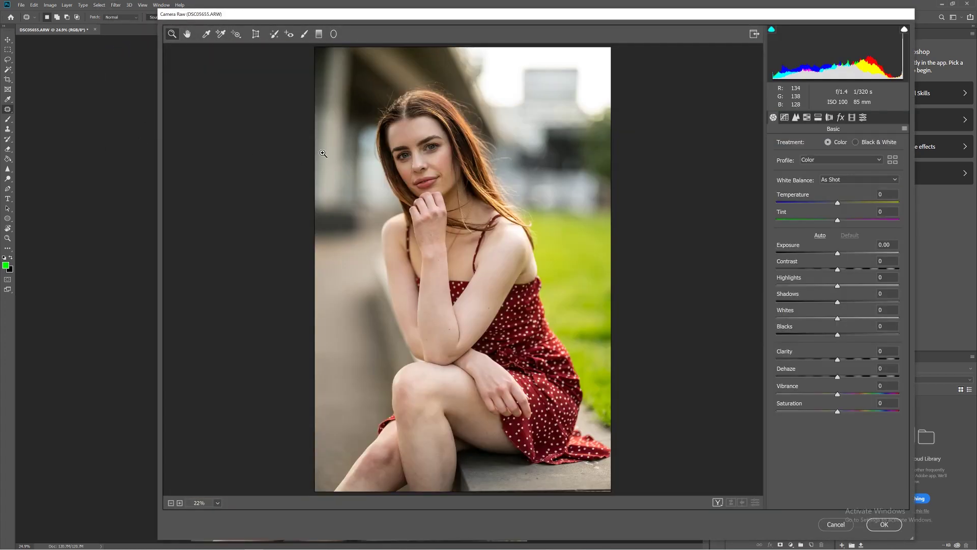
{"action": "right_click", "coordinate": [419, 94]}
{"action": "left_click", "coordinate": [438, 157]}
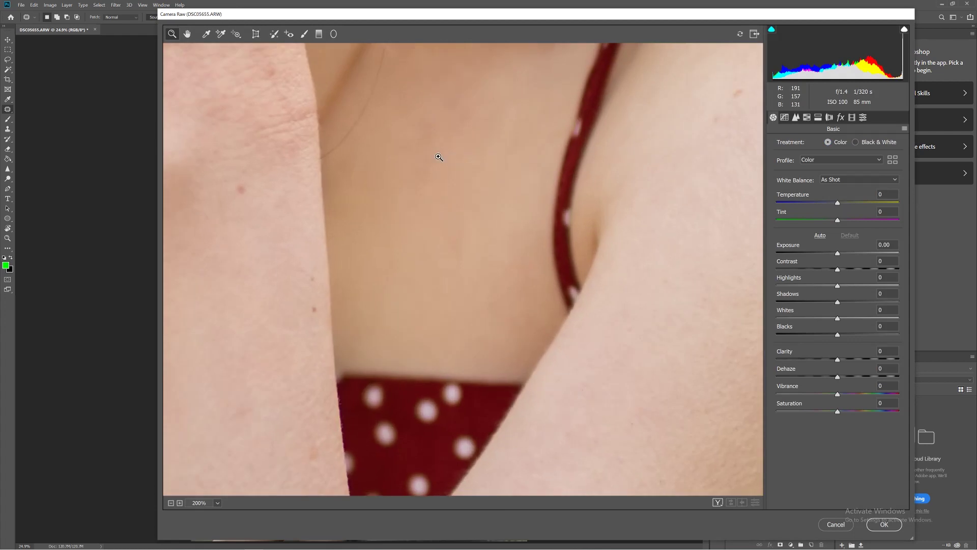
{"action": "key", "text": "ctrl+0"}
{"action": "left_click", "coordinate": [304, 34]}
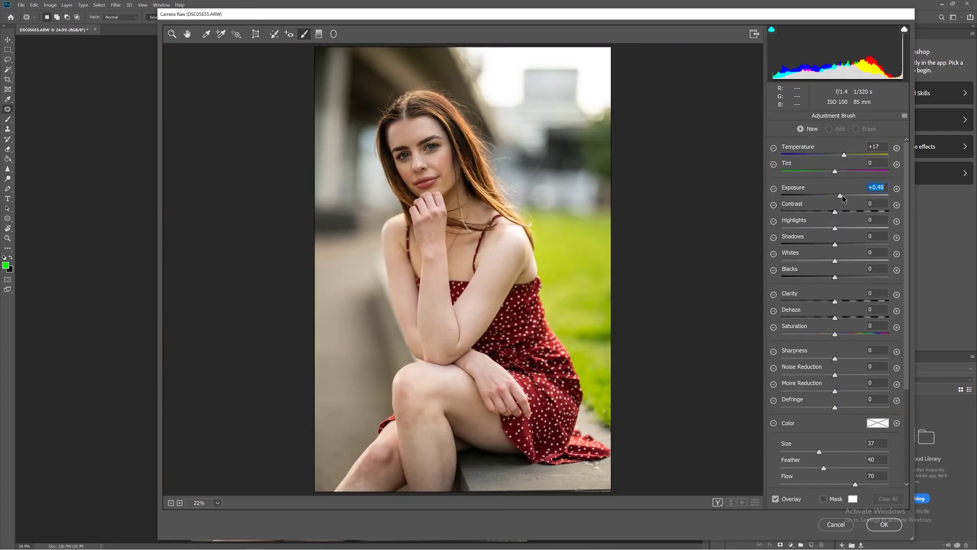
{"action": "double_click", "coordinate": [843, 156]}
{"action": "key", "text": "["}
{"action": "key", "text": "["}
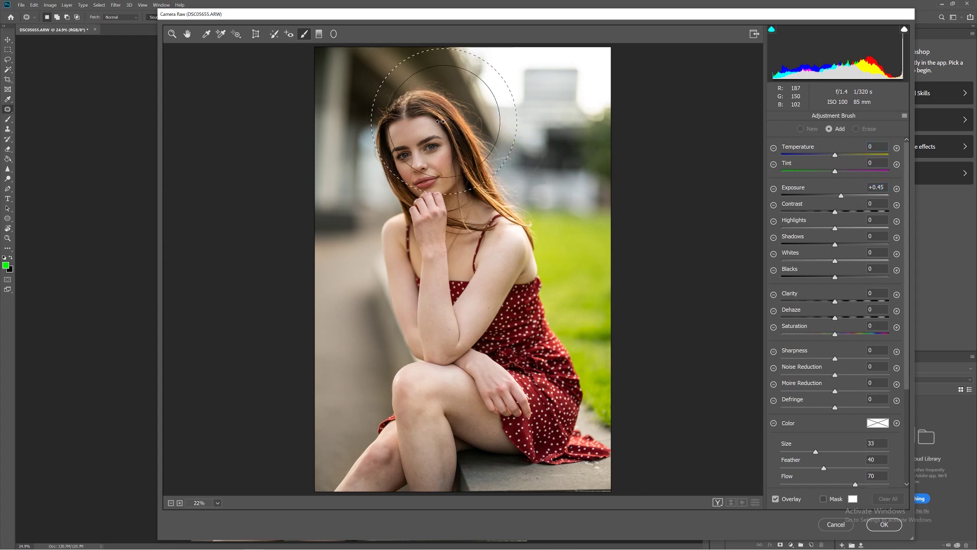
- Paint the brightening brush over the hair beside the face, set its Exposure to +0.30 and apply the filter
{"action": "left_click", "coordinate": [465, 124]}
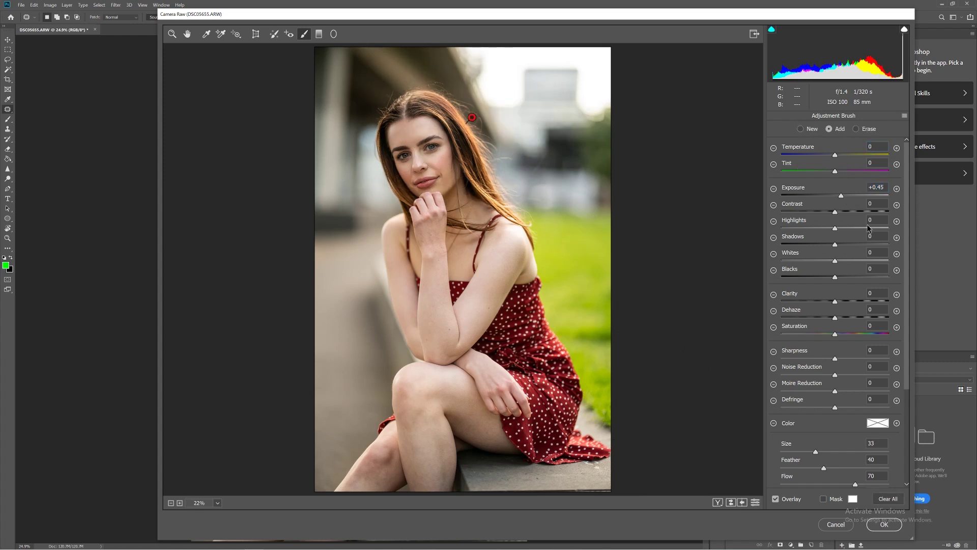
{"action": "left_click_drag", "start_coordinate": [840, 194], "coordinate": [836, 194]}
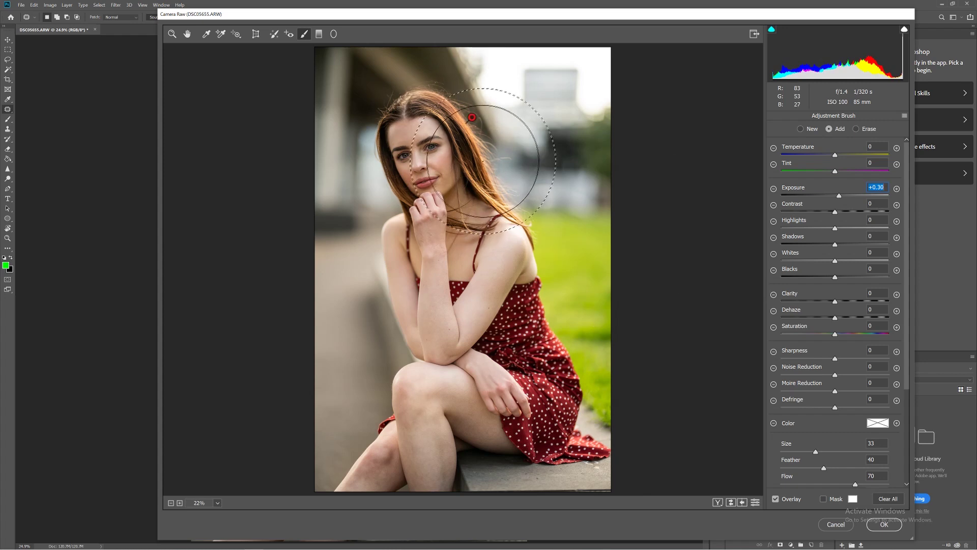
{"action": "left_click", "coordinate": [488, 156]}
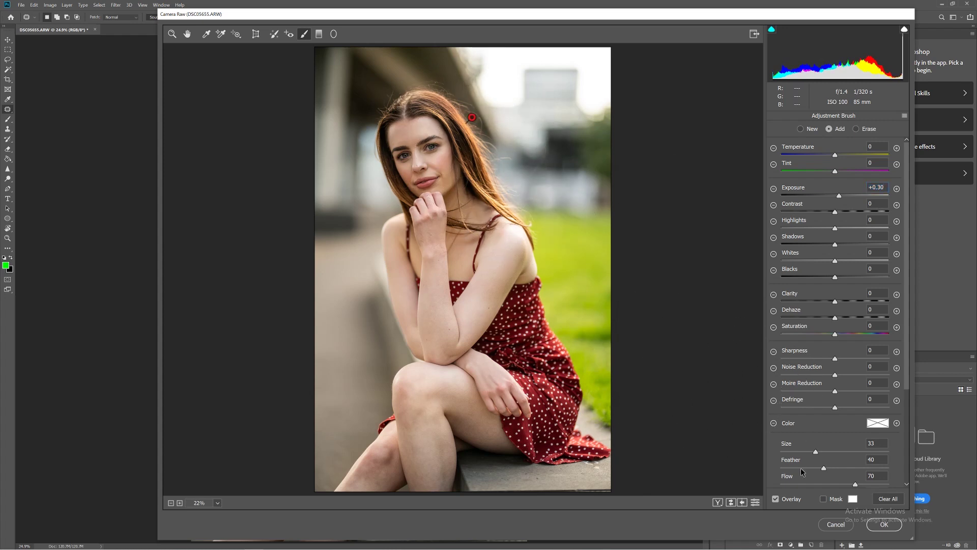
{"action": "left_click", "coordinate": [883, 524]}
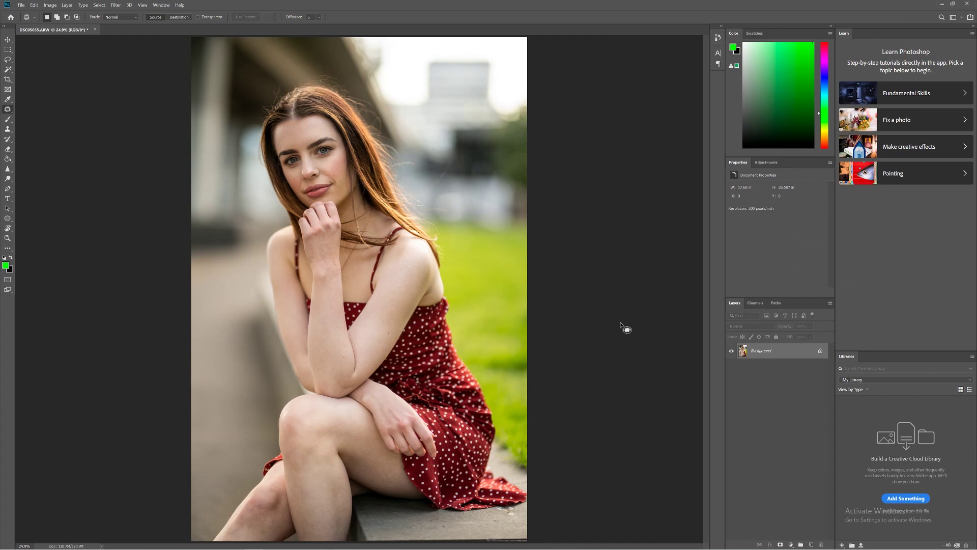
- Push the hair outward on both sides of the head with the Liquify filter's Forward Warp tool and apply it
{"action": "left_click", "coordinate": [115, 5]}
{"action": "left_click", "coordinate": [145, 61]}
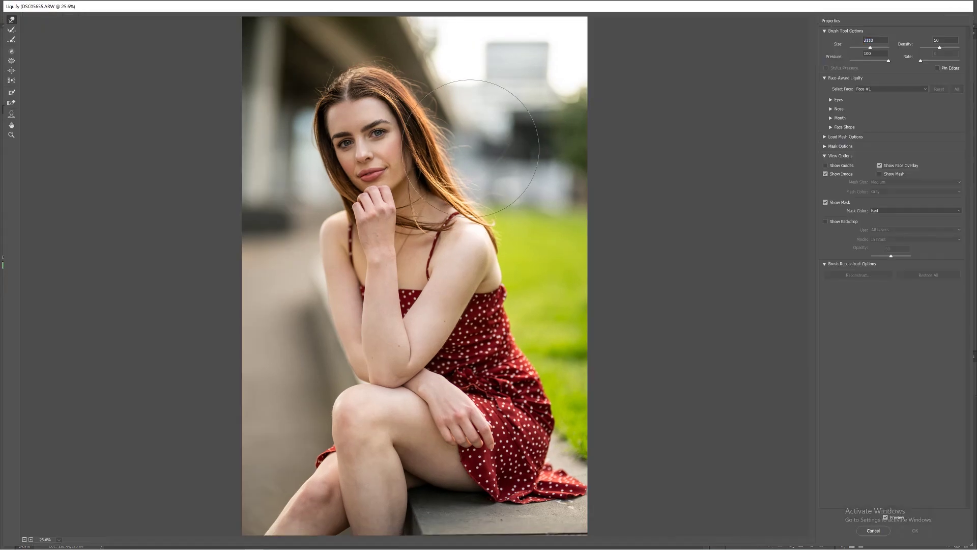
{"action": "left_click", "coordinate": [473, 147]}
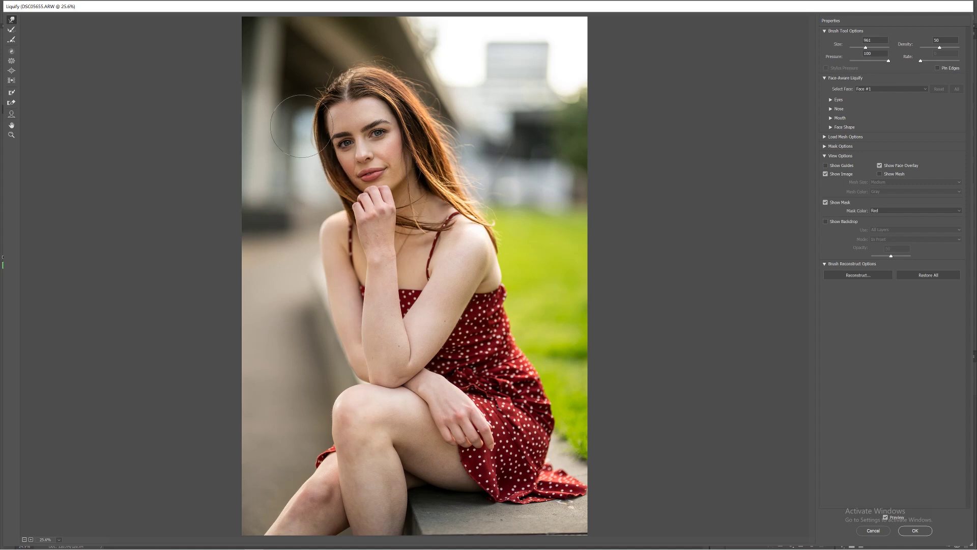
{"action": "left_click", "coordinate": [909, 532]}
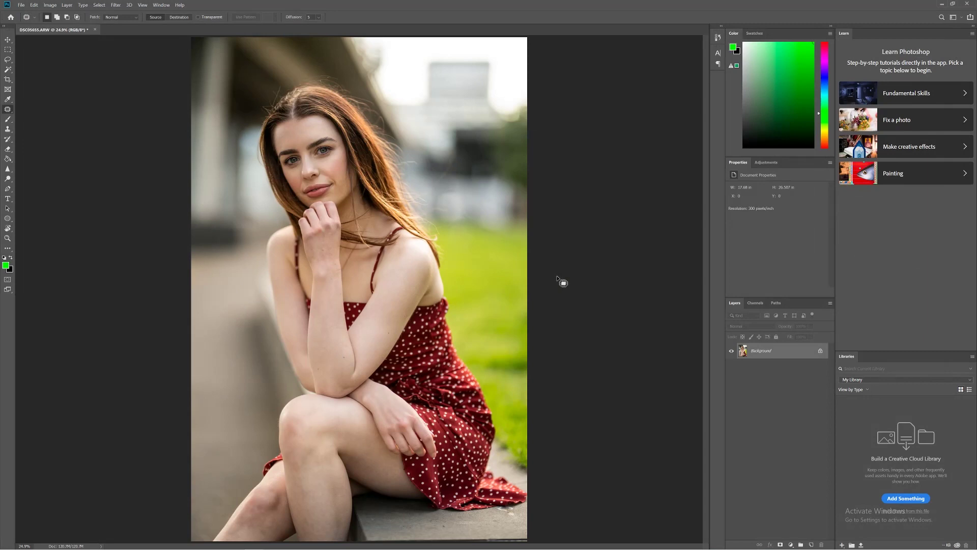
- Patch the area under the trailing dress hem with clean concrete from the ledge and clear the selection
{"action": "key", "text": "ctrl+minus"}
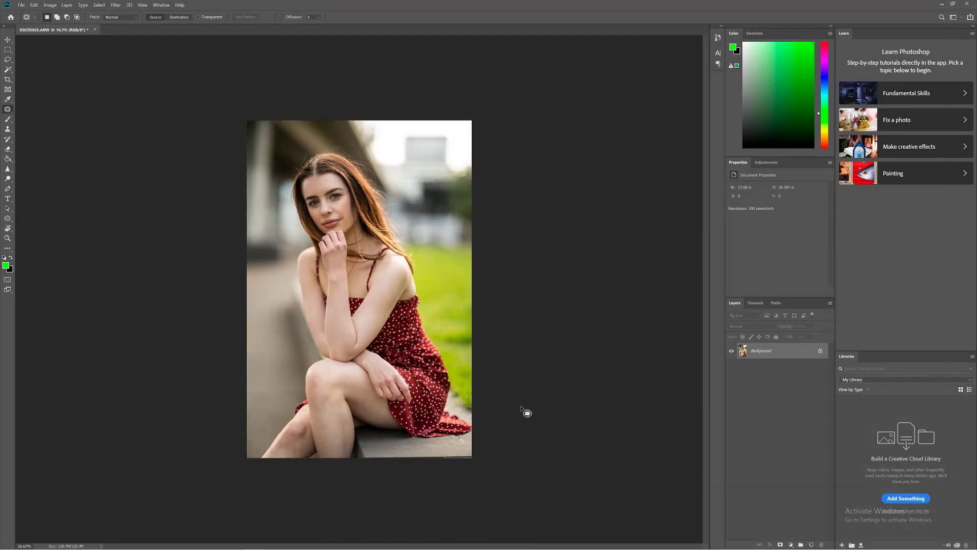
{"action": "key", "text": "ctrl+plus"}
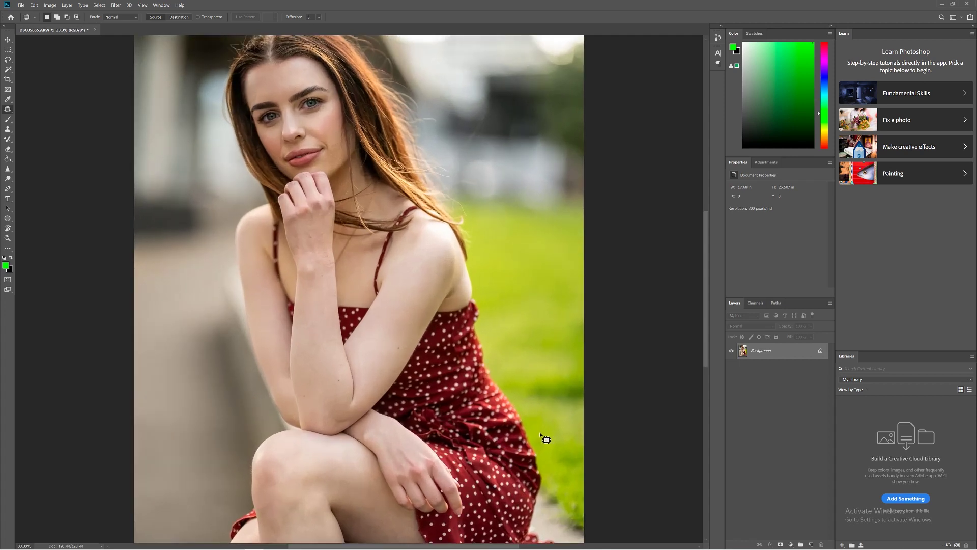
{"action": "left_click_drag", "start_coordinate": [705, 360], "coordinate": [705, 454]}
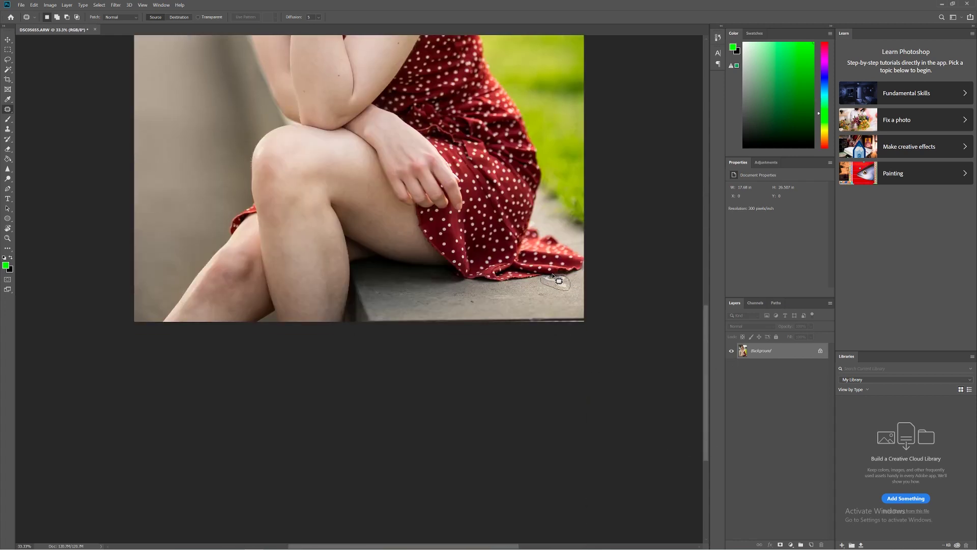
{"action": "left_click_drag", "start_coordinate": [544, 277], "coordinate": [543, 297]}
{"action": "key", "text": "ctrl+d"}
{"action": "left_click_drag", "start_coordinate": [541, 286], "coordinate": [545, 288]}
{"action": "left_click", "coordinate": [552, 300]}
- Remove the detached scrap of red fabric below the dress hem by patching and filling it with concrete
{"action": "key", "text": "ctrl+plus"}
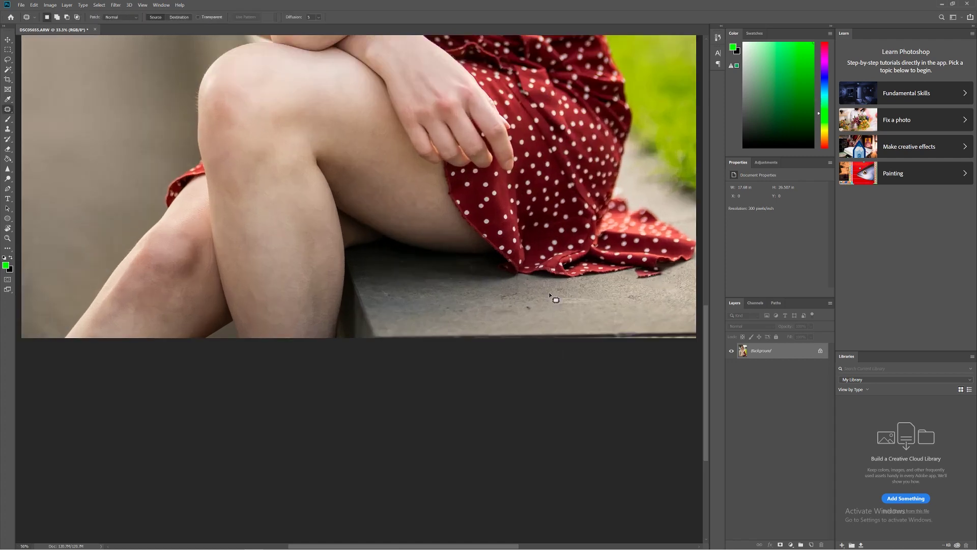
{"action": "scroll", "coordinate": [556, 301], "scroll_direction": "up", "scroll_amount": 1}
{"action": "scroll", "coordinate": [573, 316], "scroll_direction": "right", "scroll_amount": 6}
{"action": "key", "text": "ctrl+plus"}
{"action": "key", "text": "ctrl+plus"}
{"action": "key", "text": "ctrl+plus"}
{"action": "scroll", "coordinate": [417, 354], "scroll_direction": "up", "scroll_amount": 1}
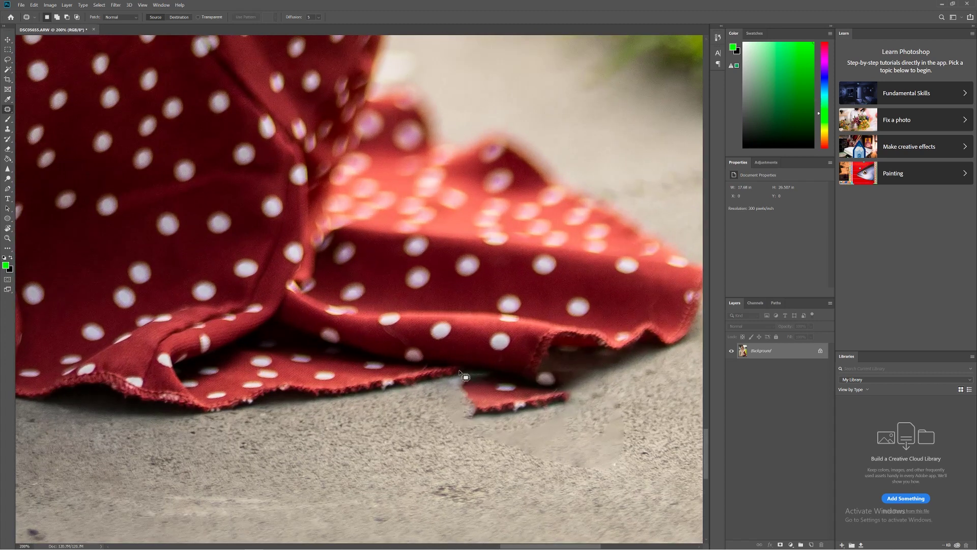
{"action": "mouse_move", "coordinate": [558, 393]}
{"action": "left_mouse_down"}
{"action": "mouse_move", "coordinate": [491, 370]}
{"action": "mouse_move", "coordinate": [459, 374]}
{"action": "left_mouse_up"}
{"action": "left_click", "coordinate": [465, 426]}
{"action": "mouse_move", "coordinate": [539, 394]}
{"action": "left_mouse_down"}
{"action": "mouse_move", "coordinate": [479, 372]}
{"action": "mouse_move", "coordinate": [481, 394]}
{"action": "mouse_move", "coordinate": [509, 399]}
{"action": "mouse_move", "coordinate": [510, 380]}
{"action": "mouse_move", "coordinate": [459, 390]}
{"action": "left_mouse_up"}
{"action": "key", "text": "shift+BackSpace"}
{"action": "key", "text": "Return"}
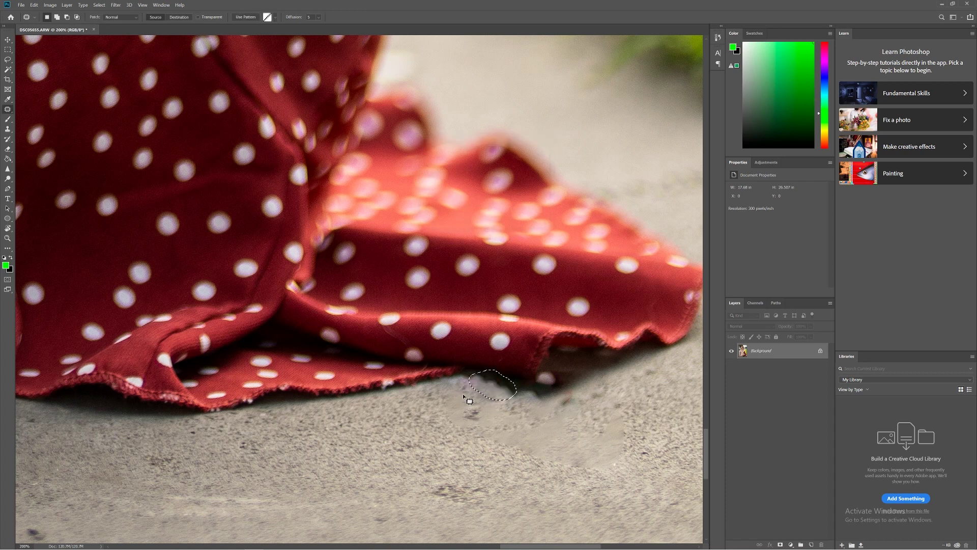
- Patch the smeared concrete below the dress hem with clean ledge texture and show the whole photo
{"action": "mouse_move", "coordinate": [616, 462]}
{"action": "left_mouse_down"}
{"action": "mouse_move", "coordinate": [620, 421]}
{"action": "mouse_move", "coordinate": [598, 406]}
{"action": "left_mouse_up"}
{"action": "mouse_move", "coordinate": [520, 406]}
{"action": "left_mouse_down"}
{"action": "mouse_move", "coordinate": [469, 387]}
{"action": "mouse_move", "coordinate": [435, 390]}
{"action": "left_mouse_up"}
{"action": "scroll", "coordinate": [488, 412], "scroll_direction": "down", "scroll_amount": 2}
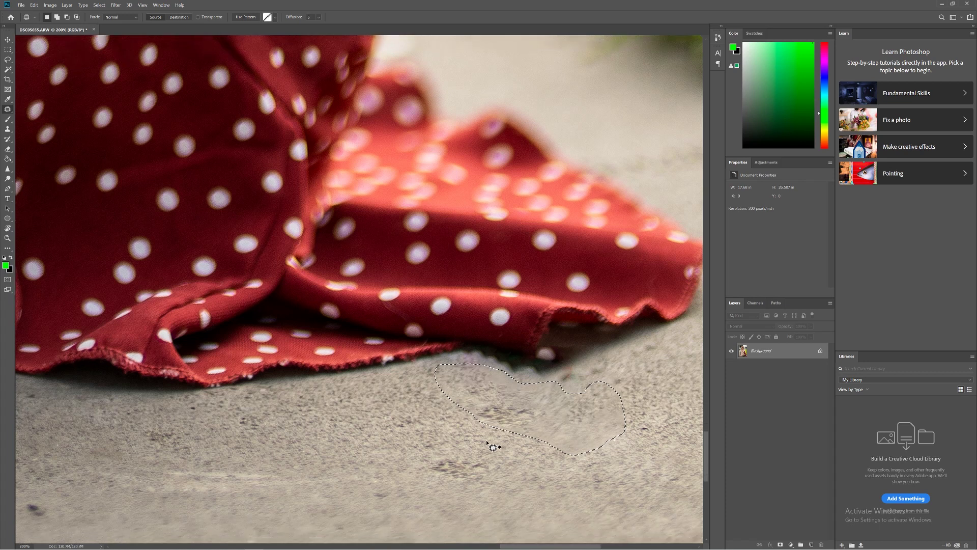
{"action": "left_click_drag", "start_coordinate": [490, 413], "coordinate": [378, 430]}
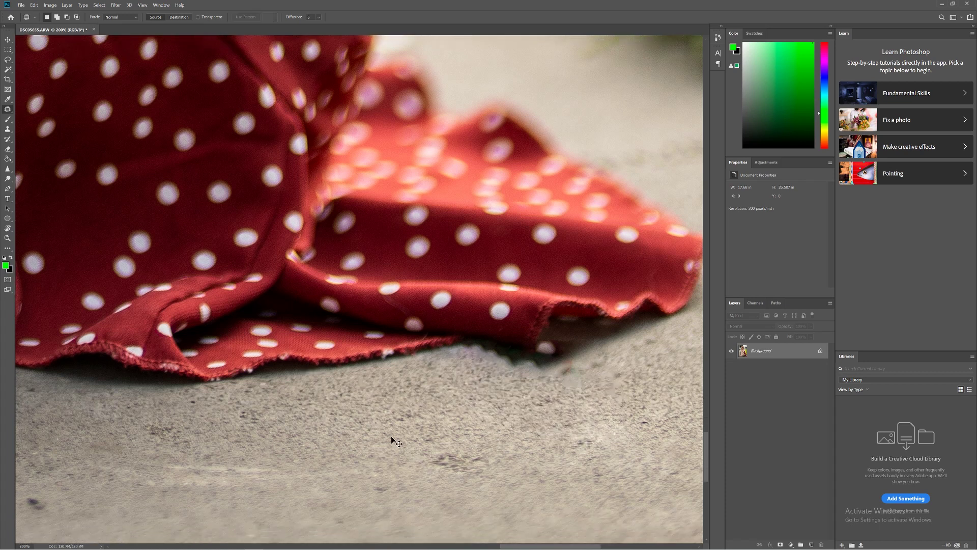
{"action": "key", "text": "ctrl+0"}
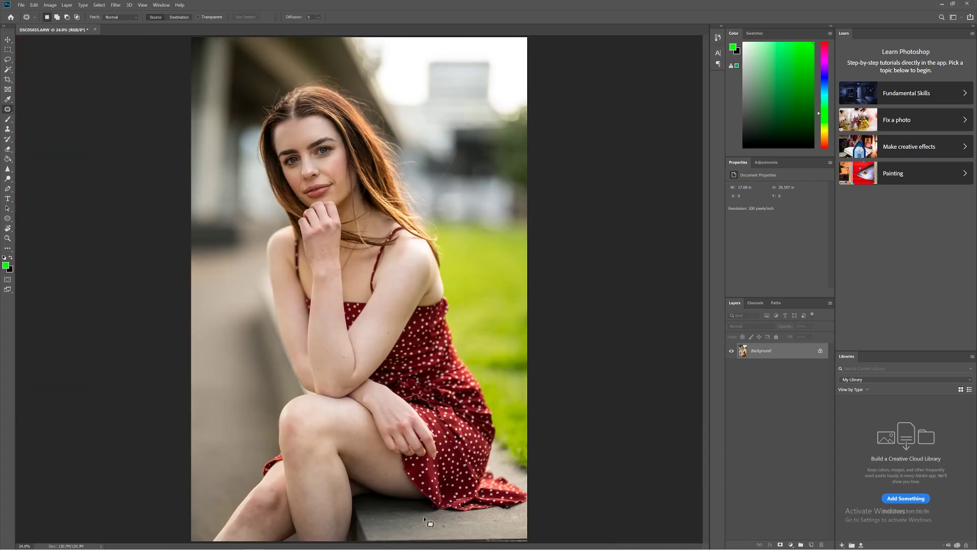